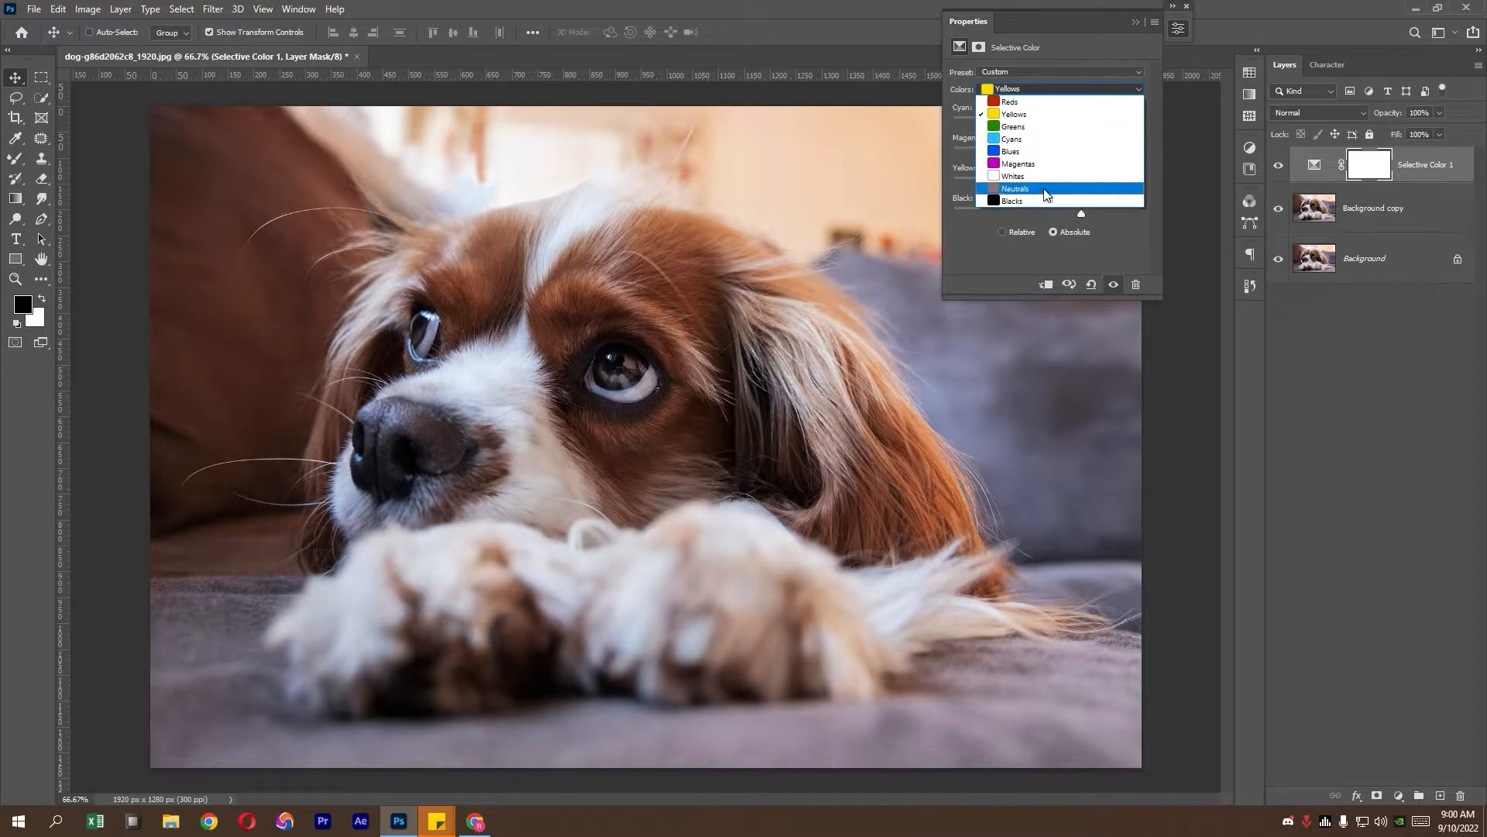
- Set the Neutrals range of the Selective Color adjustment to Black +8% and Yellow +3%
left_click_drag(1047, 214, 1055, 215)
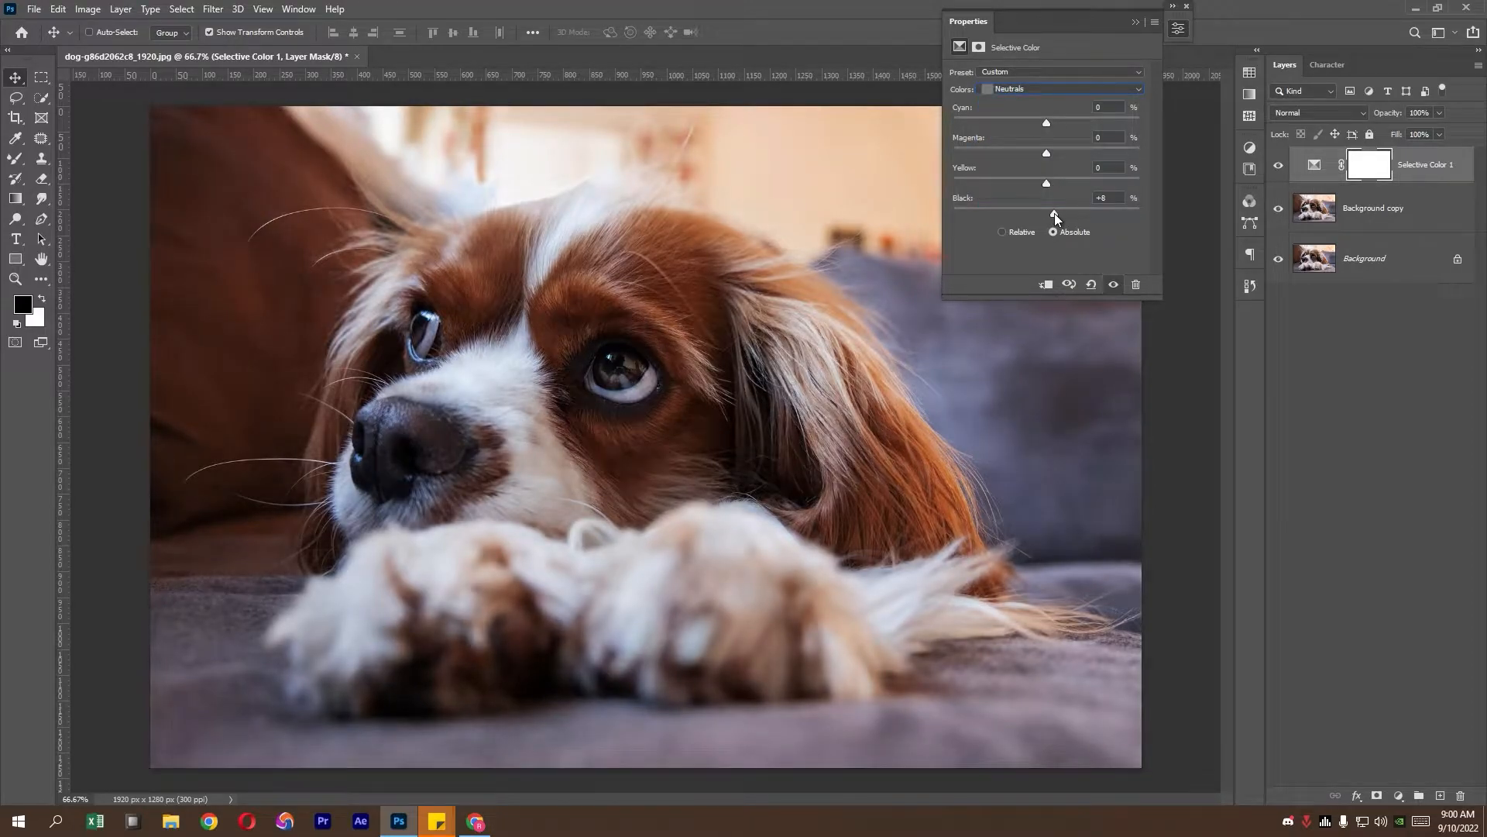
left_click(1047, 183)
left_click_drag(1047, 123, 1046, 127)
- Set Black to +2% for the Blacks range, try a strong Cyan shift and return Cyan to neutral
left_click(1042, 89)
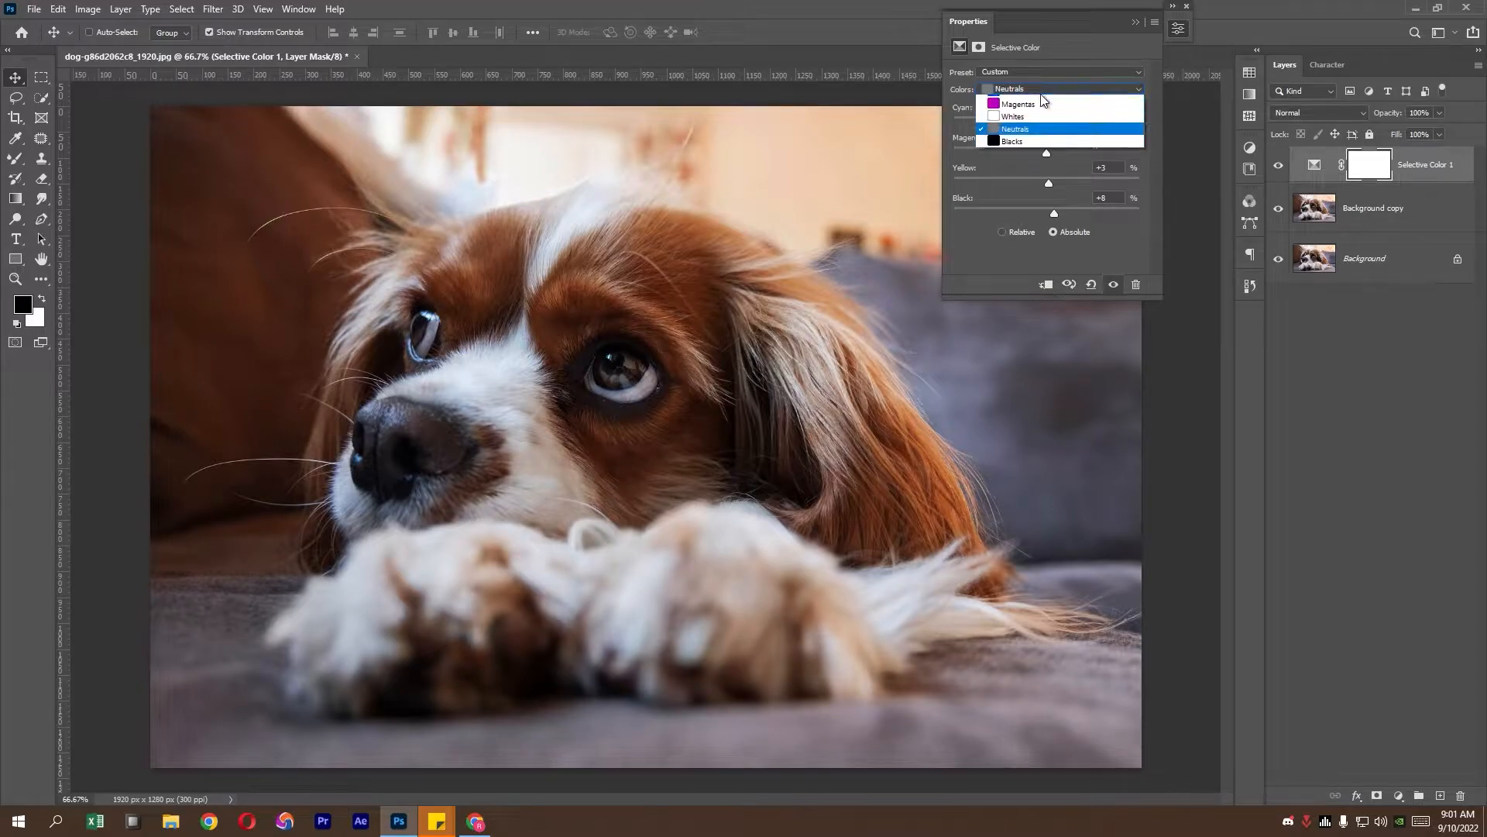
left_click(1029, 200)
left_click_drag(1050, 214, 1046, 213)
left_click(1123, 199)
key("Up")
key("Up")
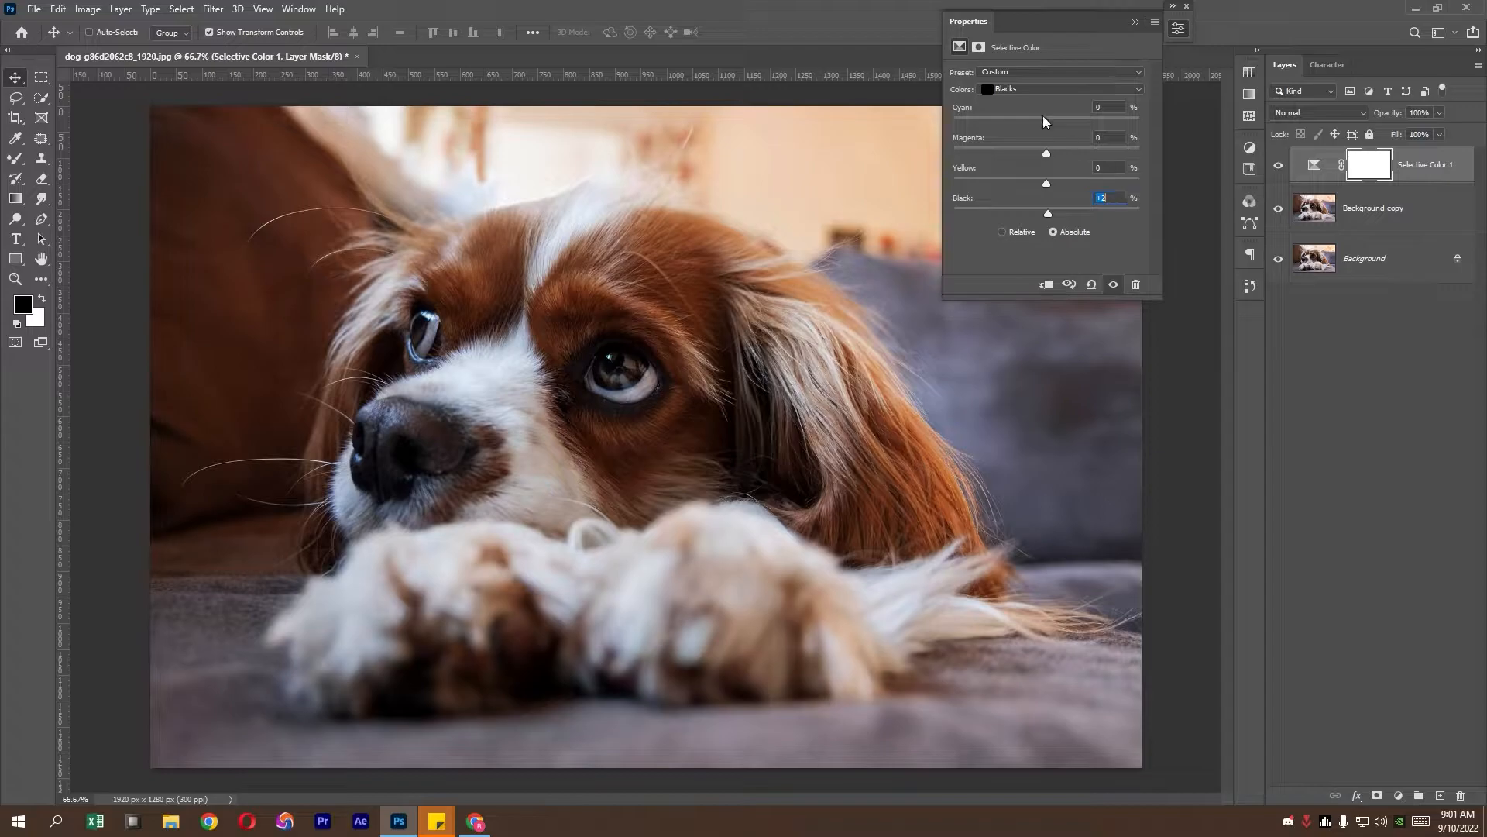
left_click_drag(1046, 123, 1101, 122)
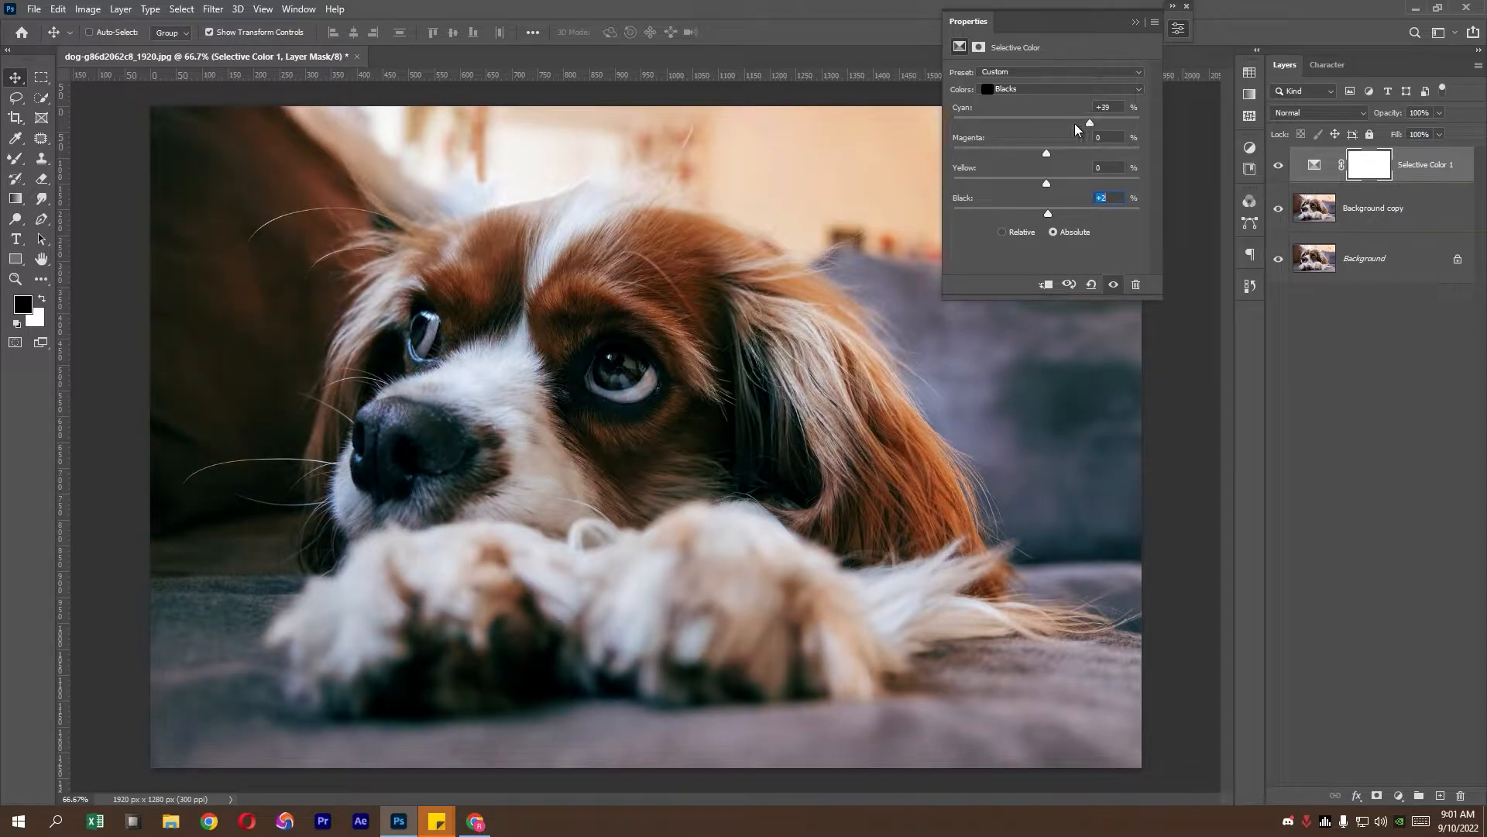
left_click_drag(1044, 121, 1047, 120)
- Set Black to -3% for the Whites range and compare the image with and without the Selective Color adjustment
left_click(1062, 88)
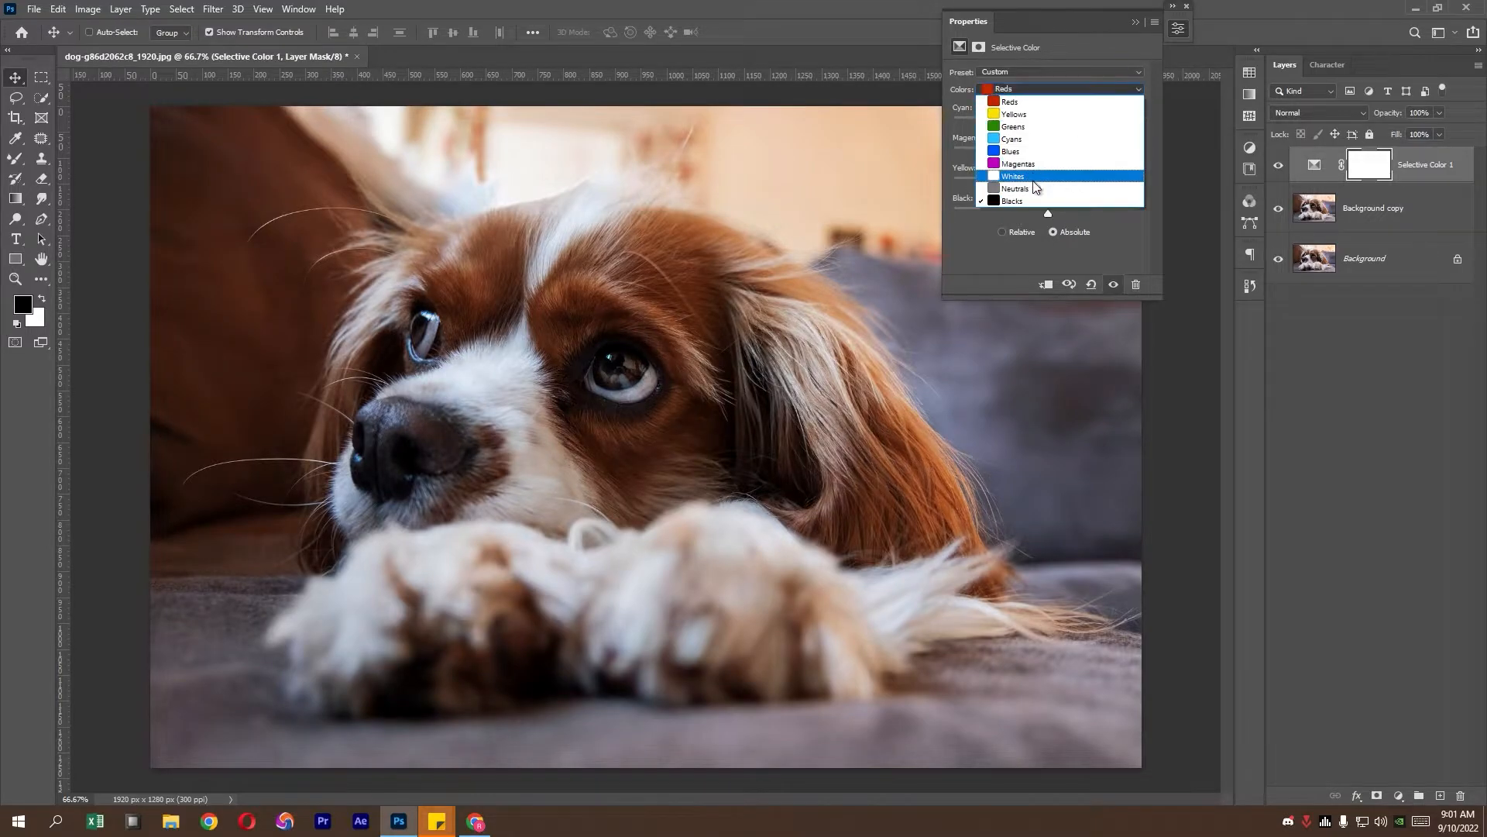
left_click(1042, 184)
left_click_drag(1046, 215, 1045, 216)
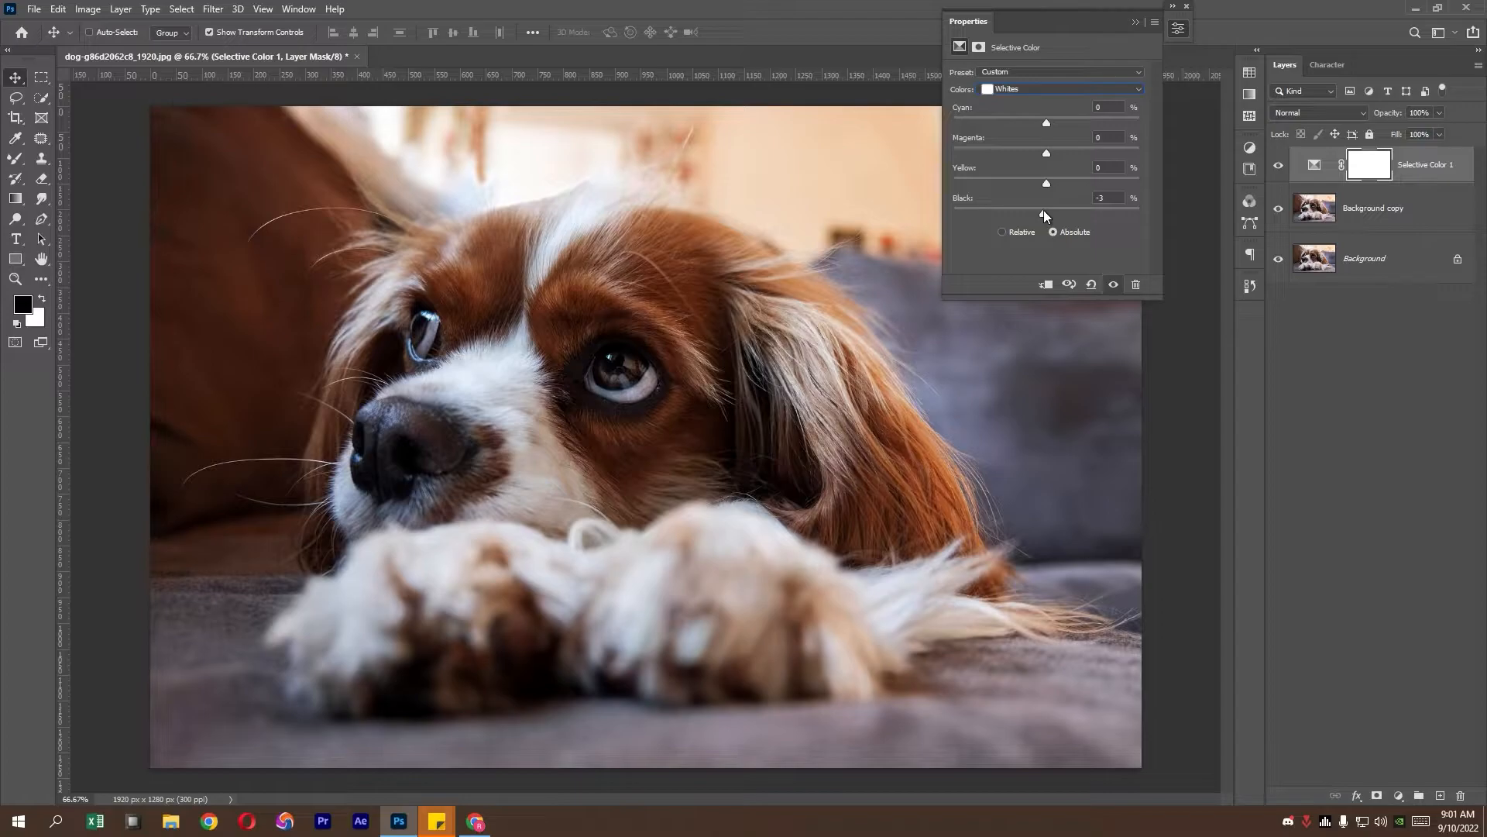
left_click(1041, 89)
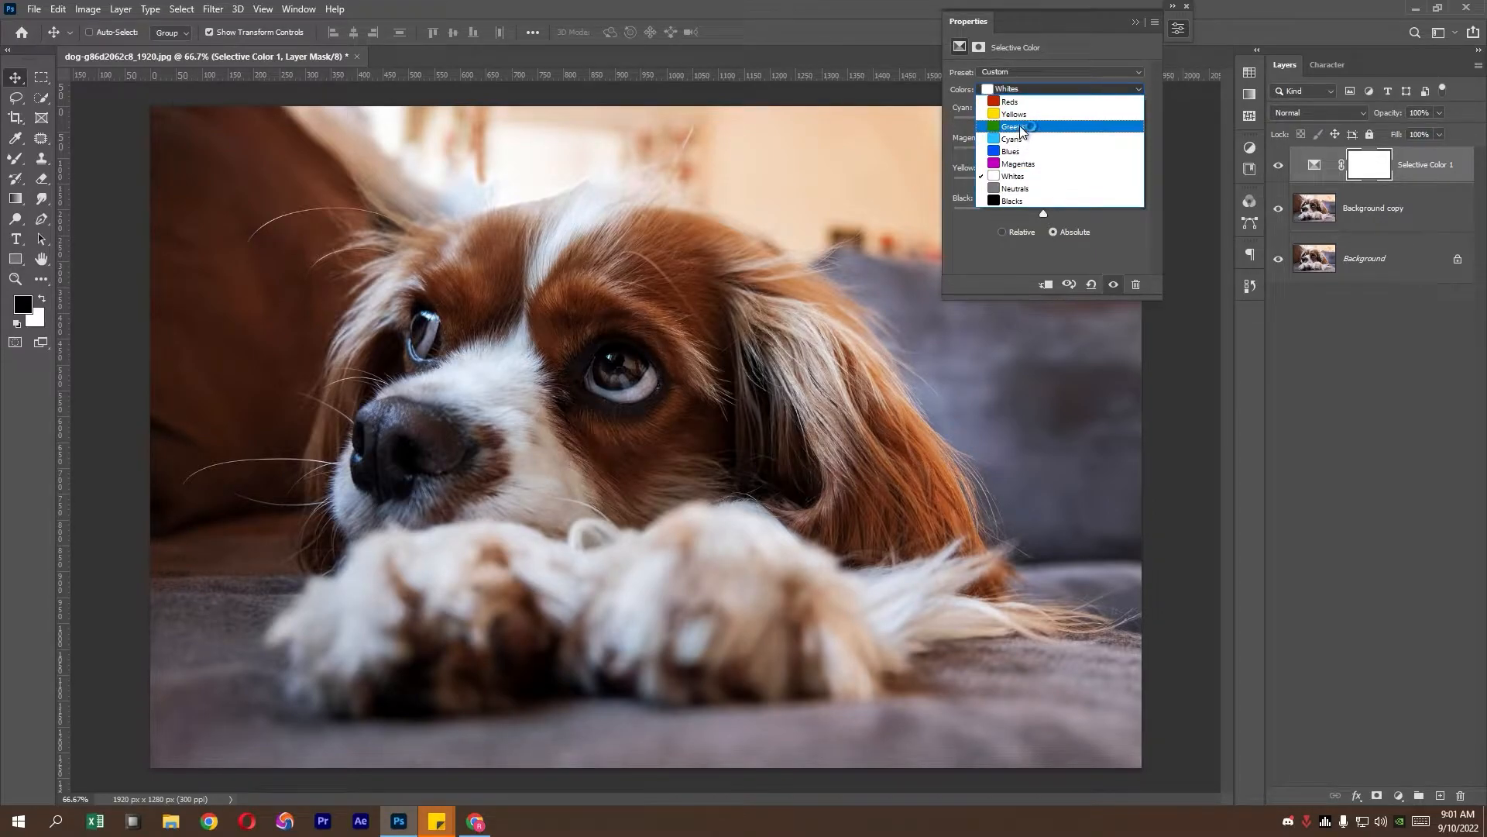
left_click(1062, 39)
left_click(1113, 285)
left_click(1113, 284)
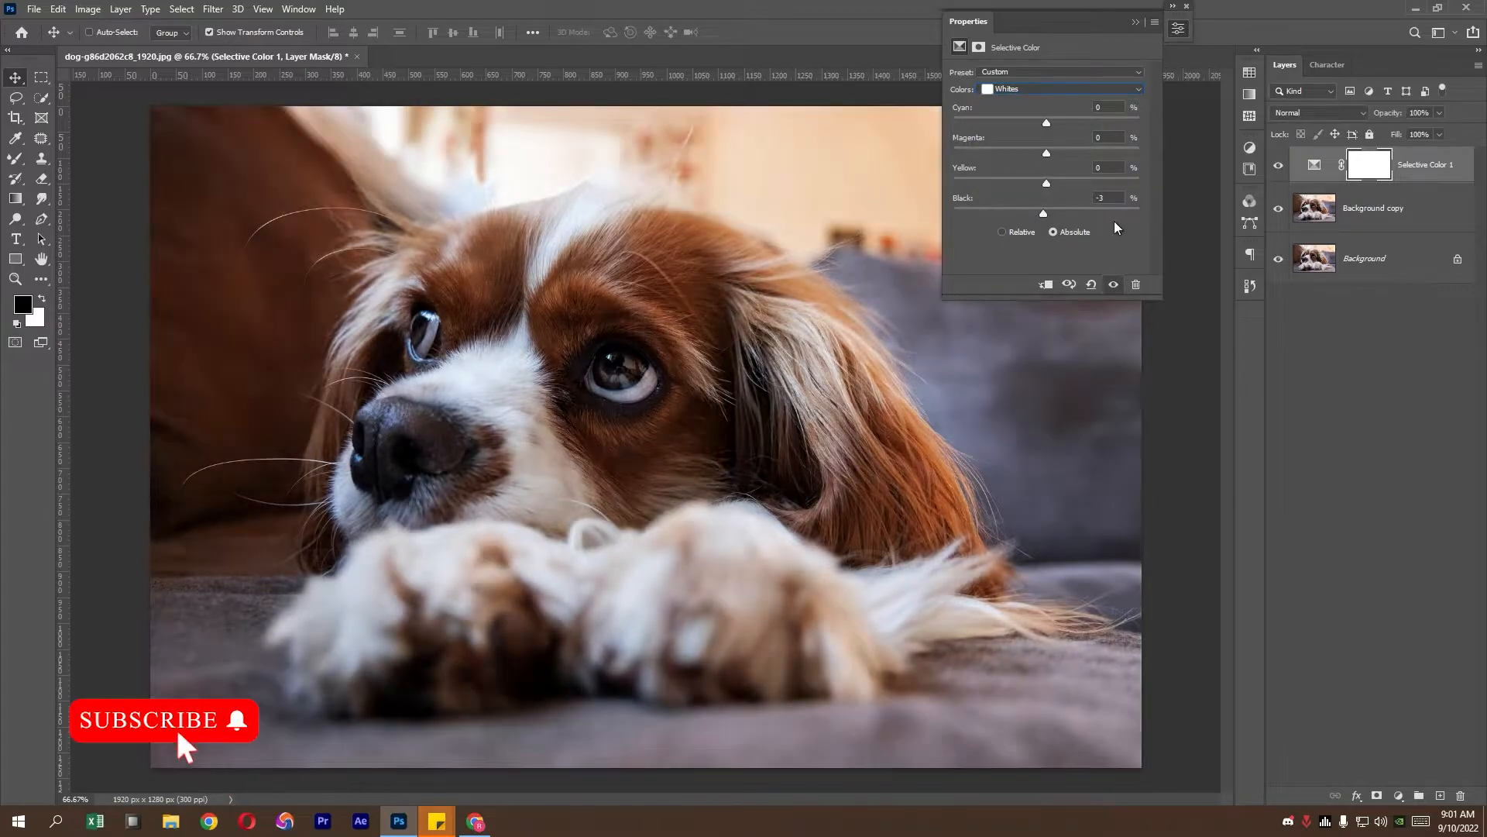
left_click(1136, 22)
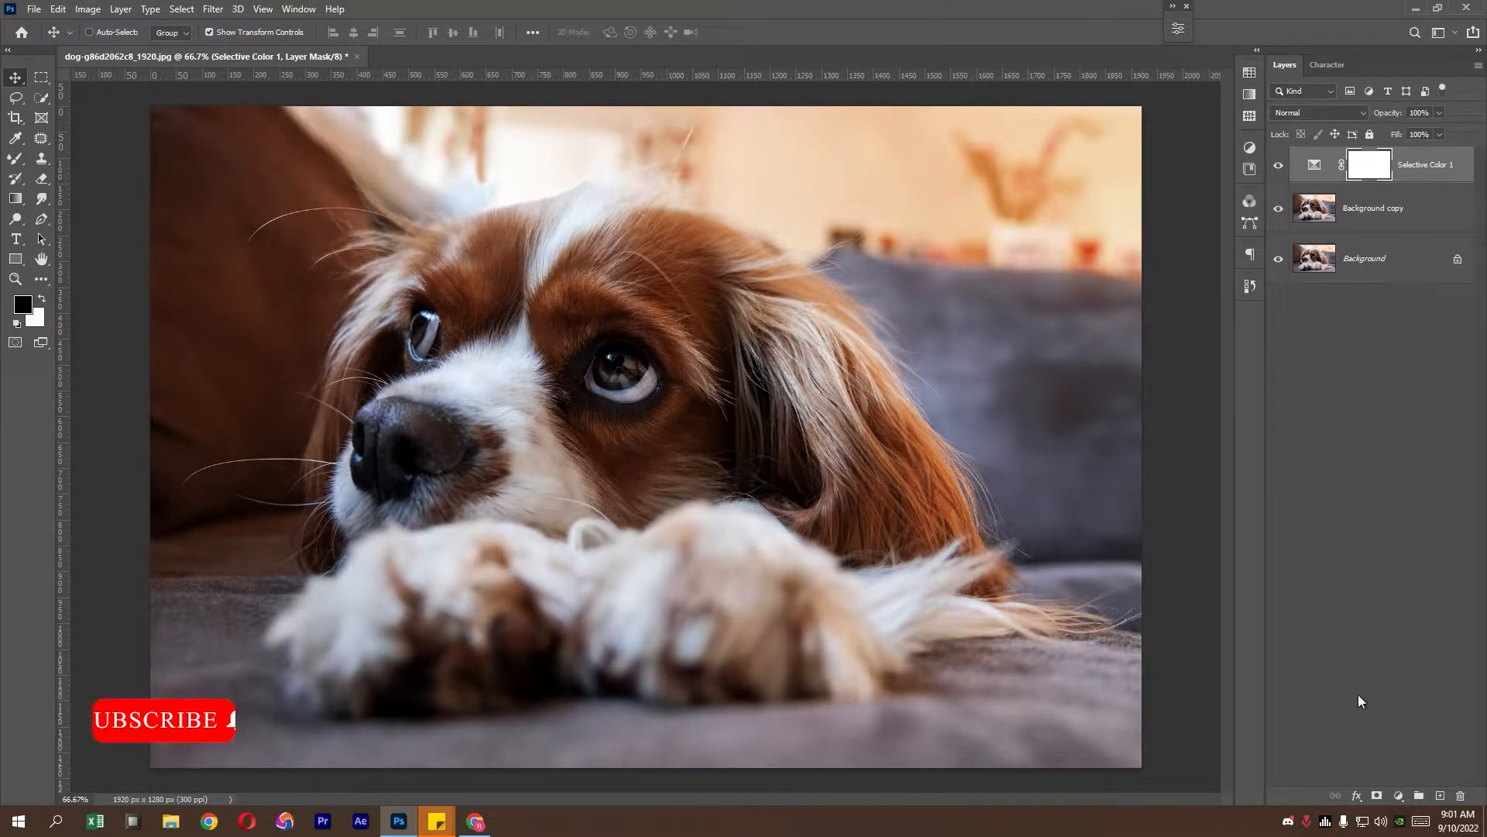
- Add a Vibrance adjustment layer, raise its Vibrance amount and compare the image with and without it
left_click(1399, 796)
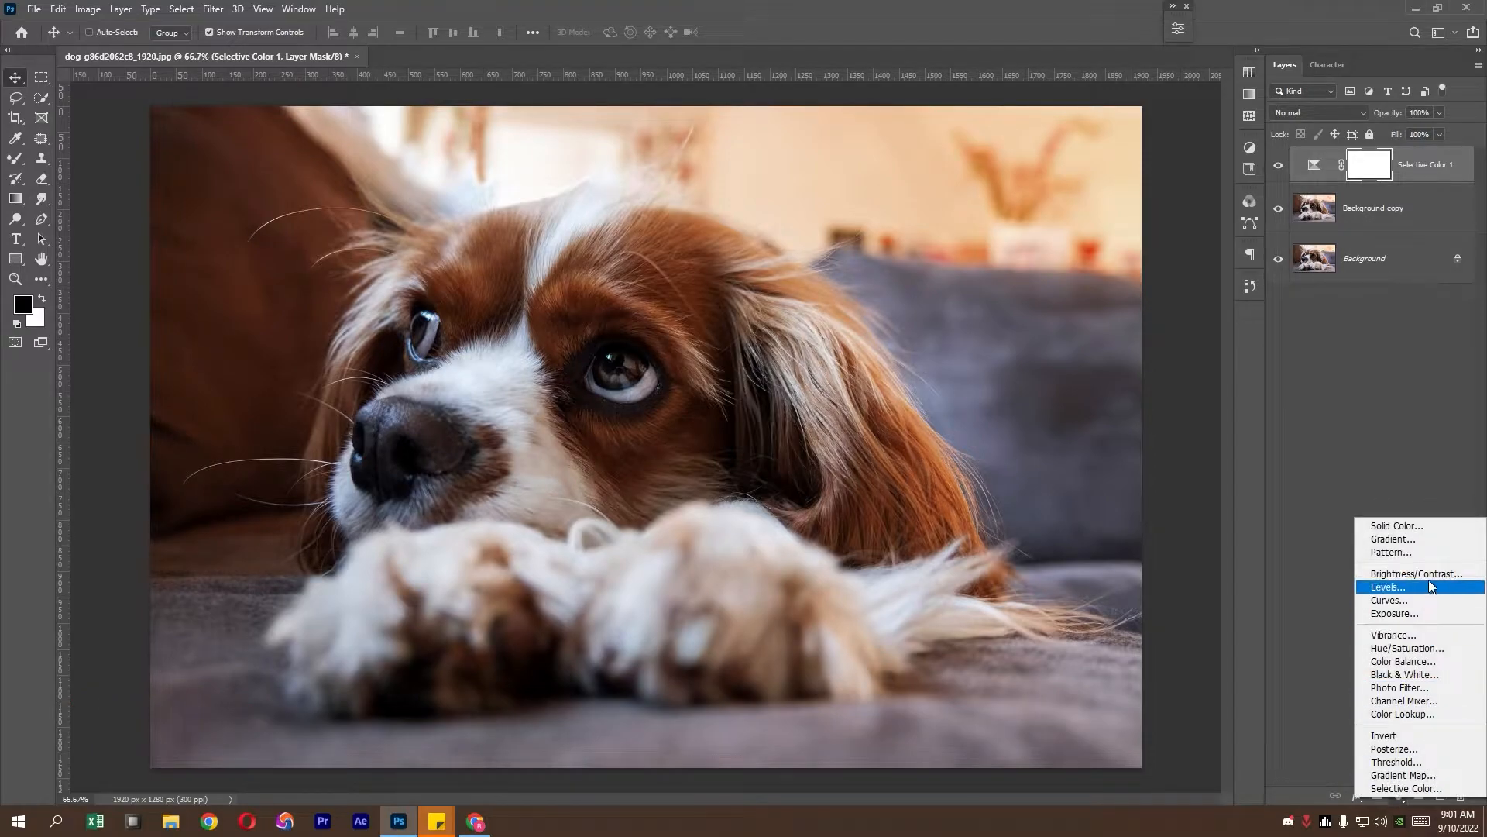
left_click(1420, 635)
left_click_drag(1047, 86, 1058, 88)
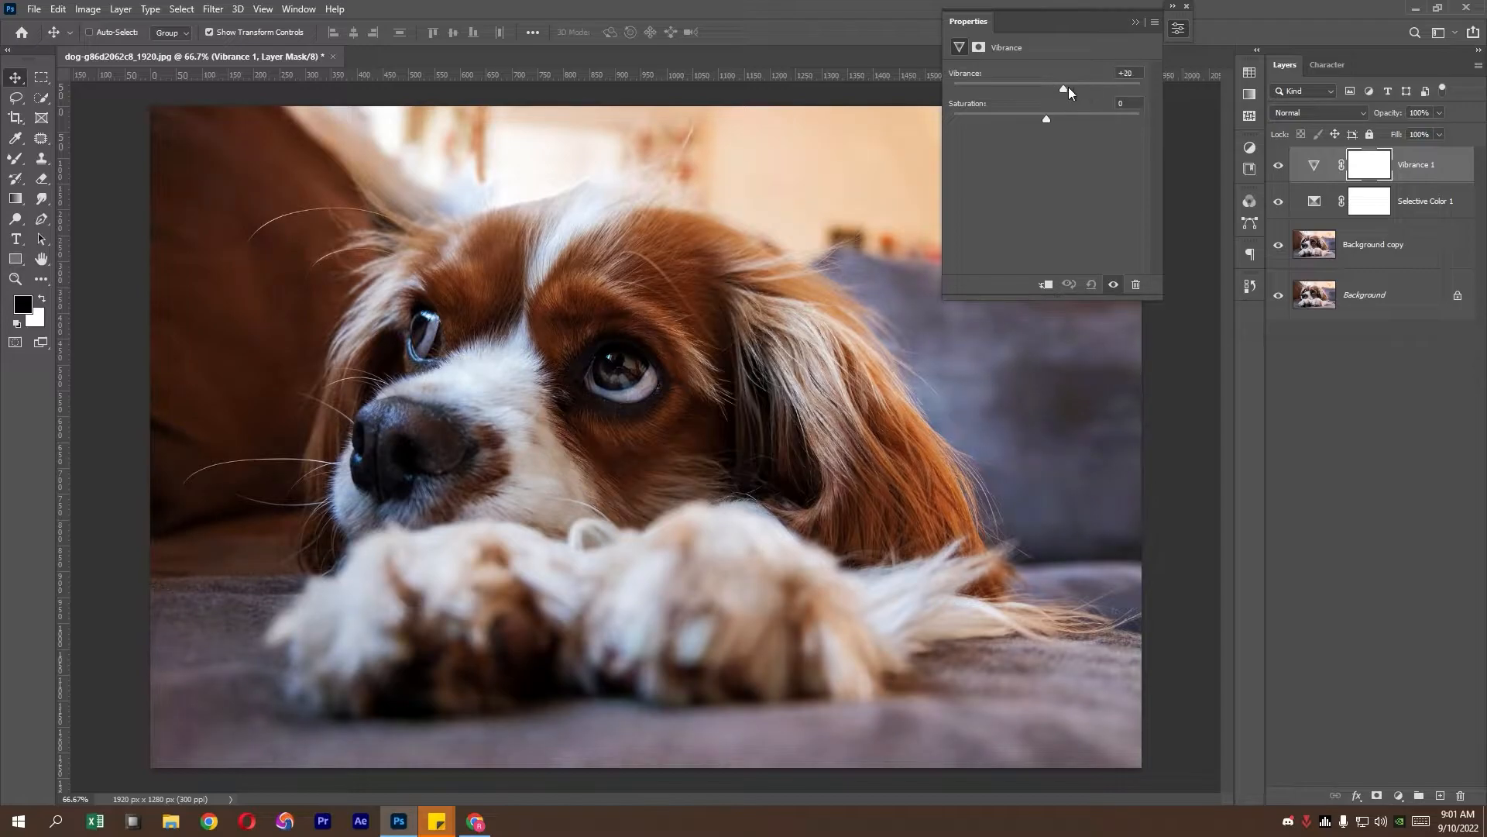
left_click_drag(1082, 88, 1085, 88)
left_click(1114, 283)
left_click(1114, 283)
left_click(1133, 22)
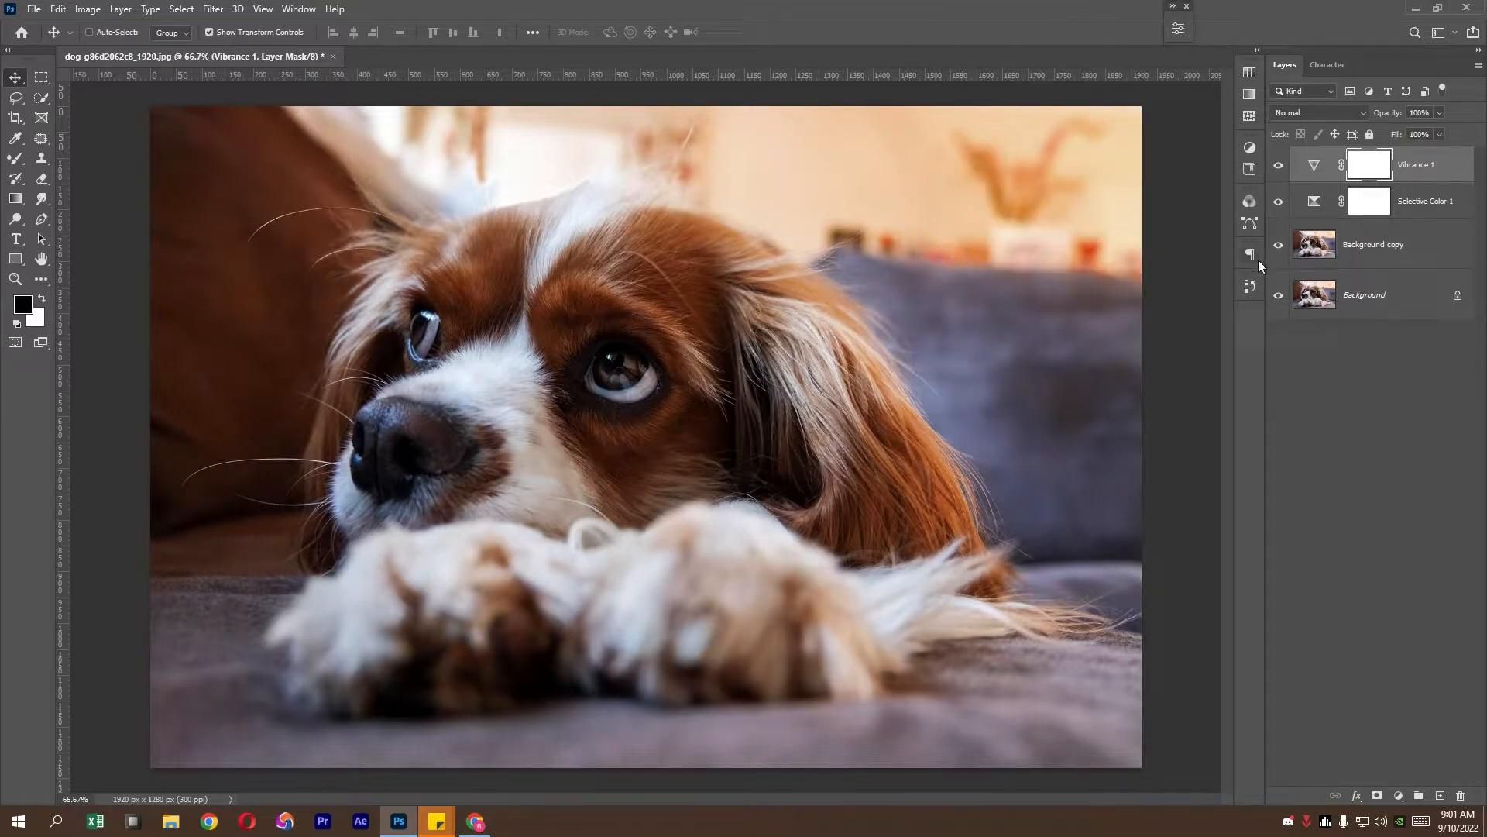
- Start HDR Toning on the flattened image with edge glow radius 500 px, strength 4.00 and Smooth Edges enabled
left_click(88, 8)
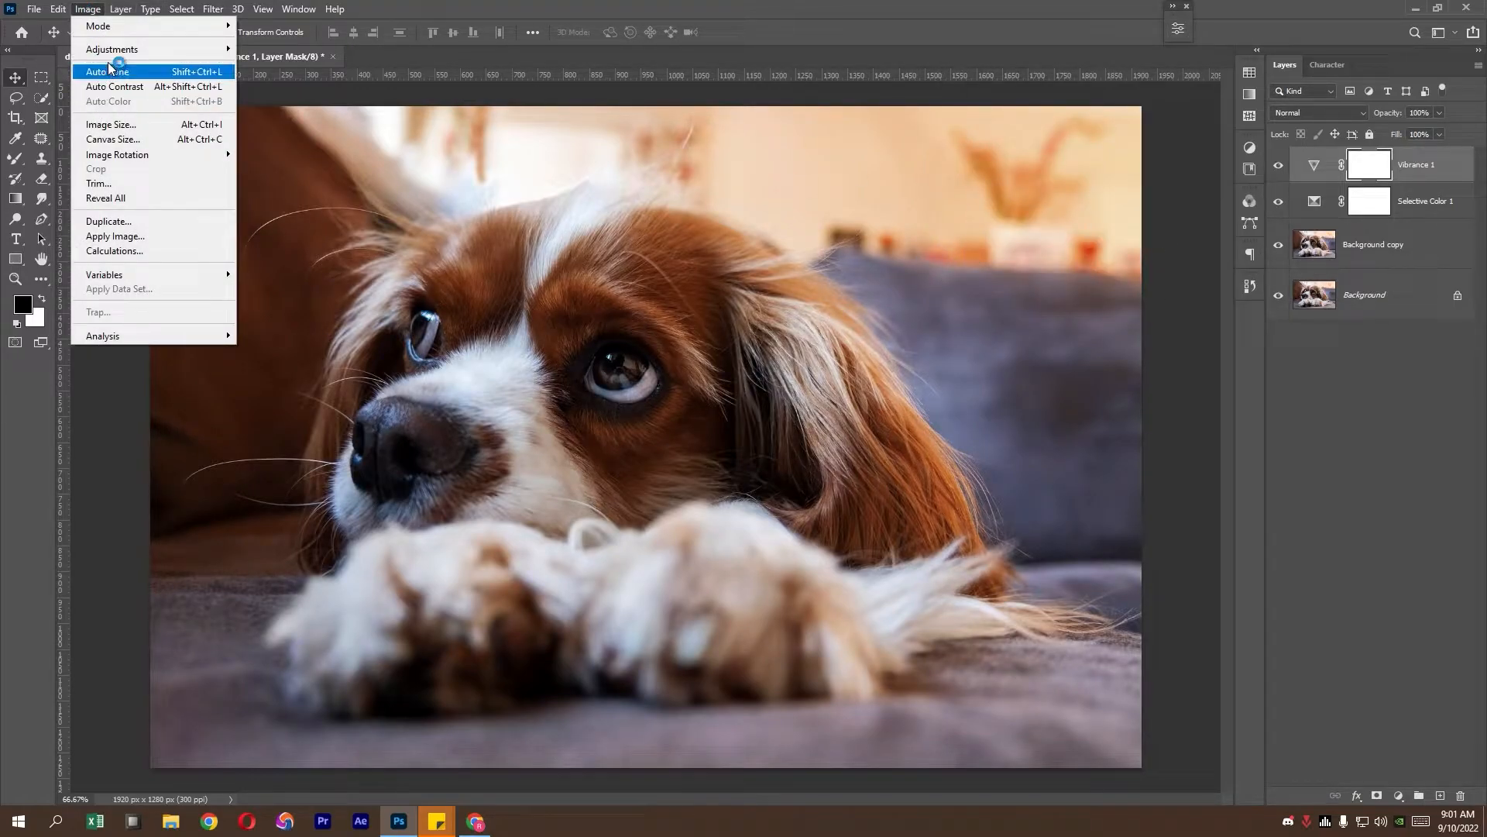
mouse_move(124, 49)
left_click(275, 324)
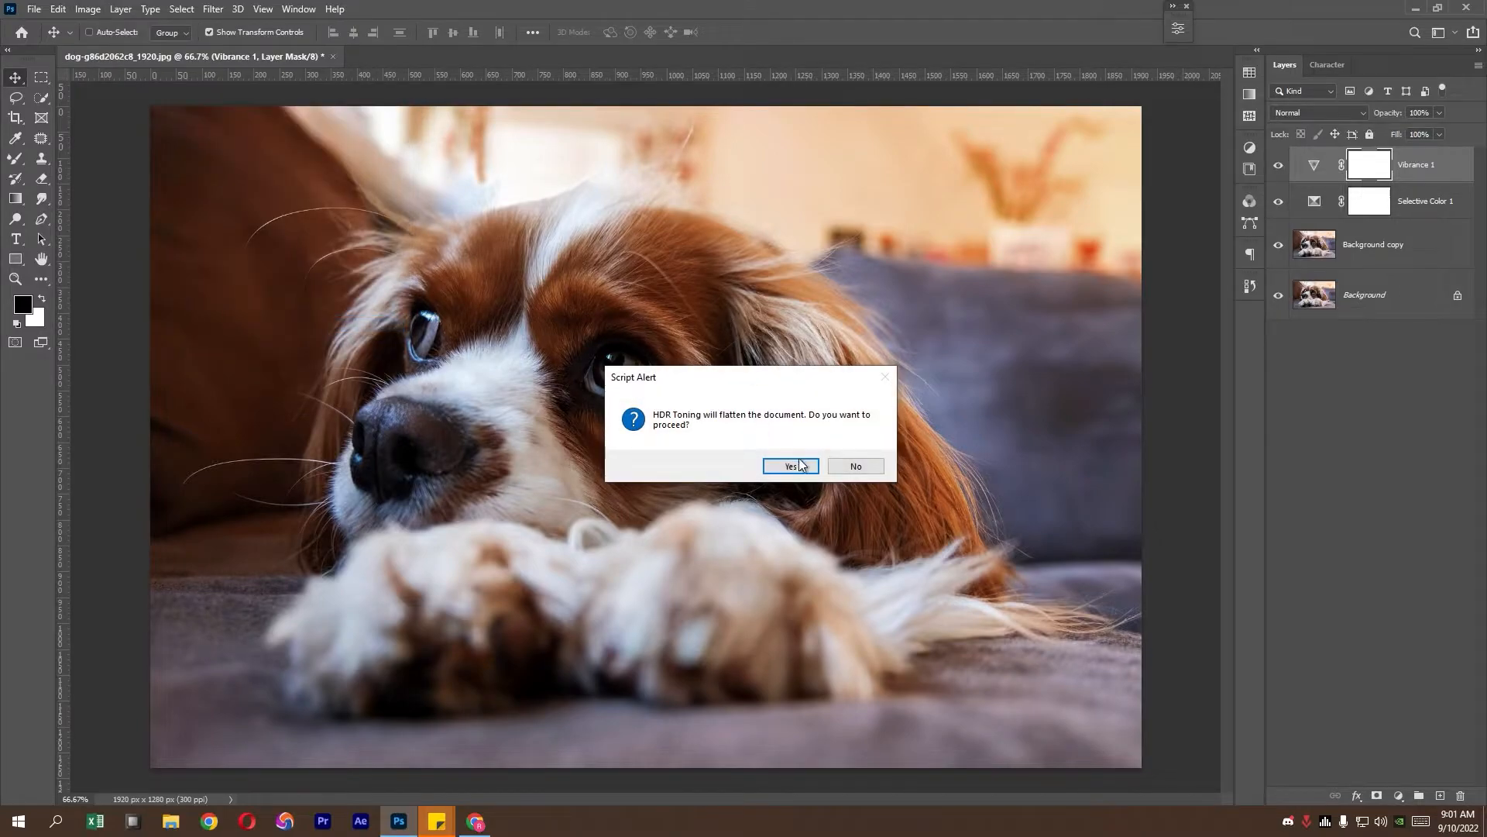
left_click(797, 463)
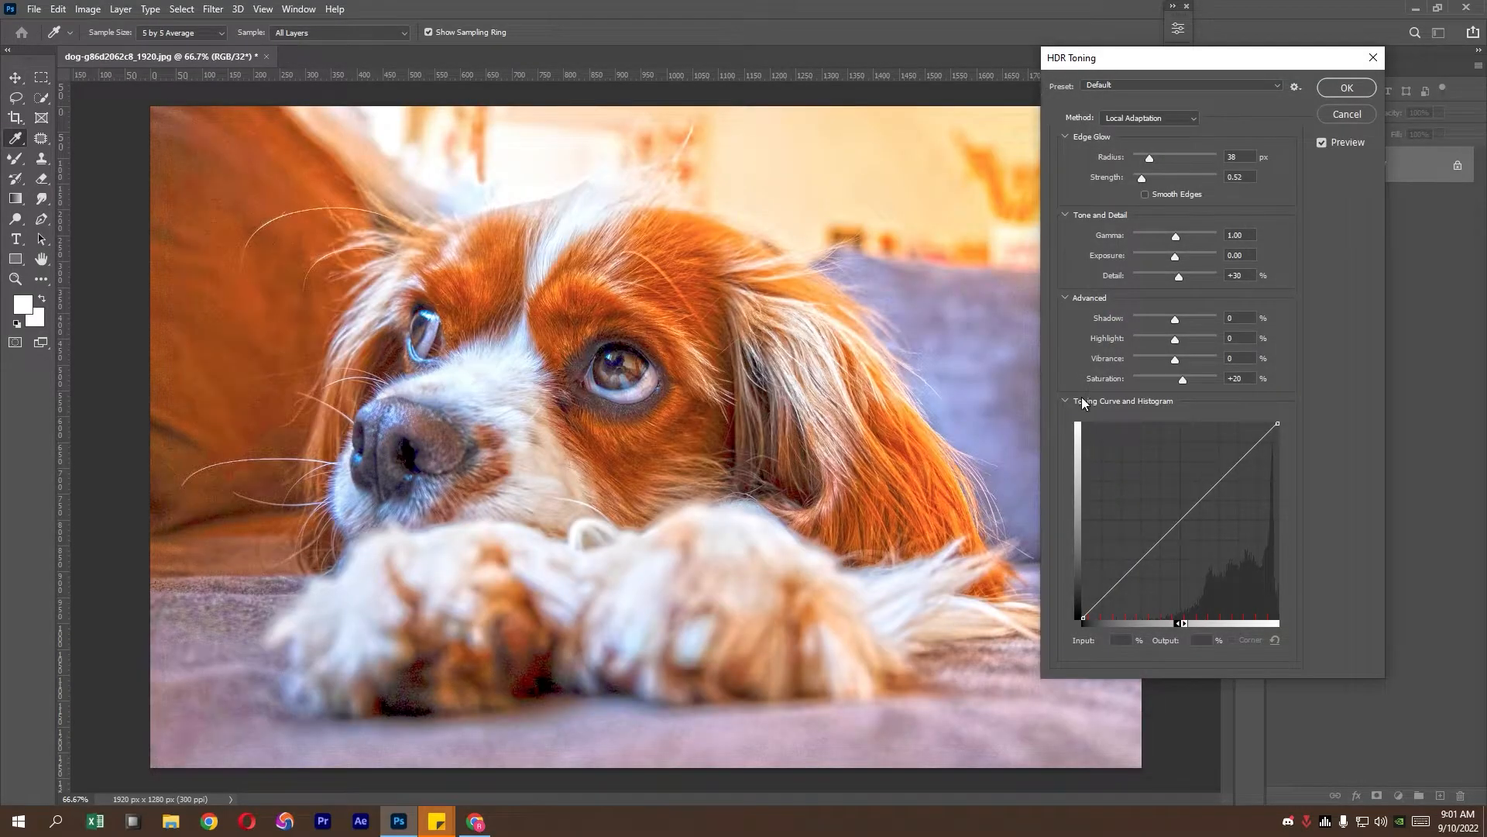
left_click(1149, 118)
left_click(1147, 165)
left_click(1215, 175)
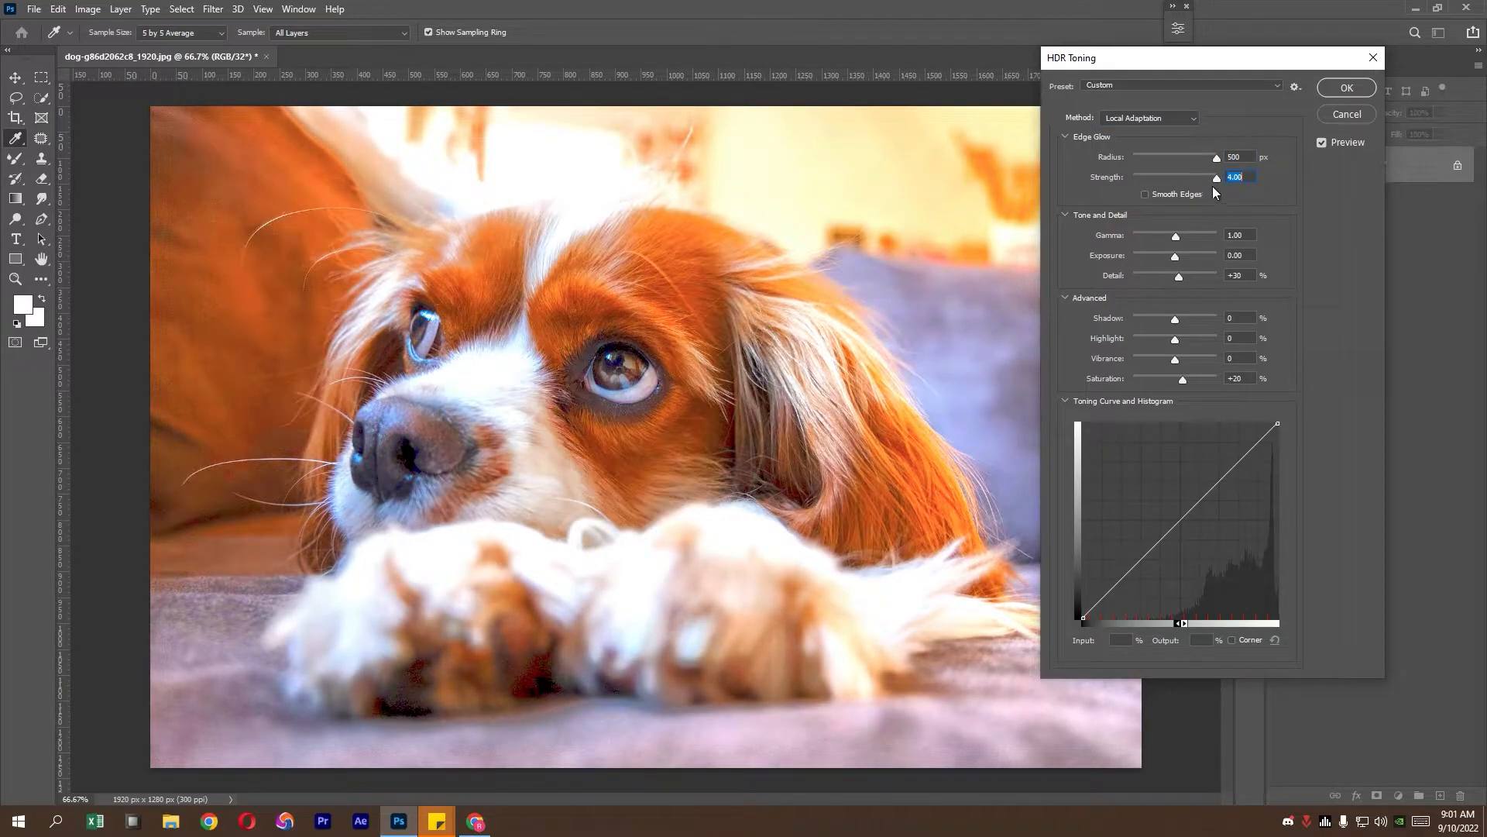
left_click(1200, 191)
left_click(1217, 176)
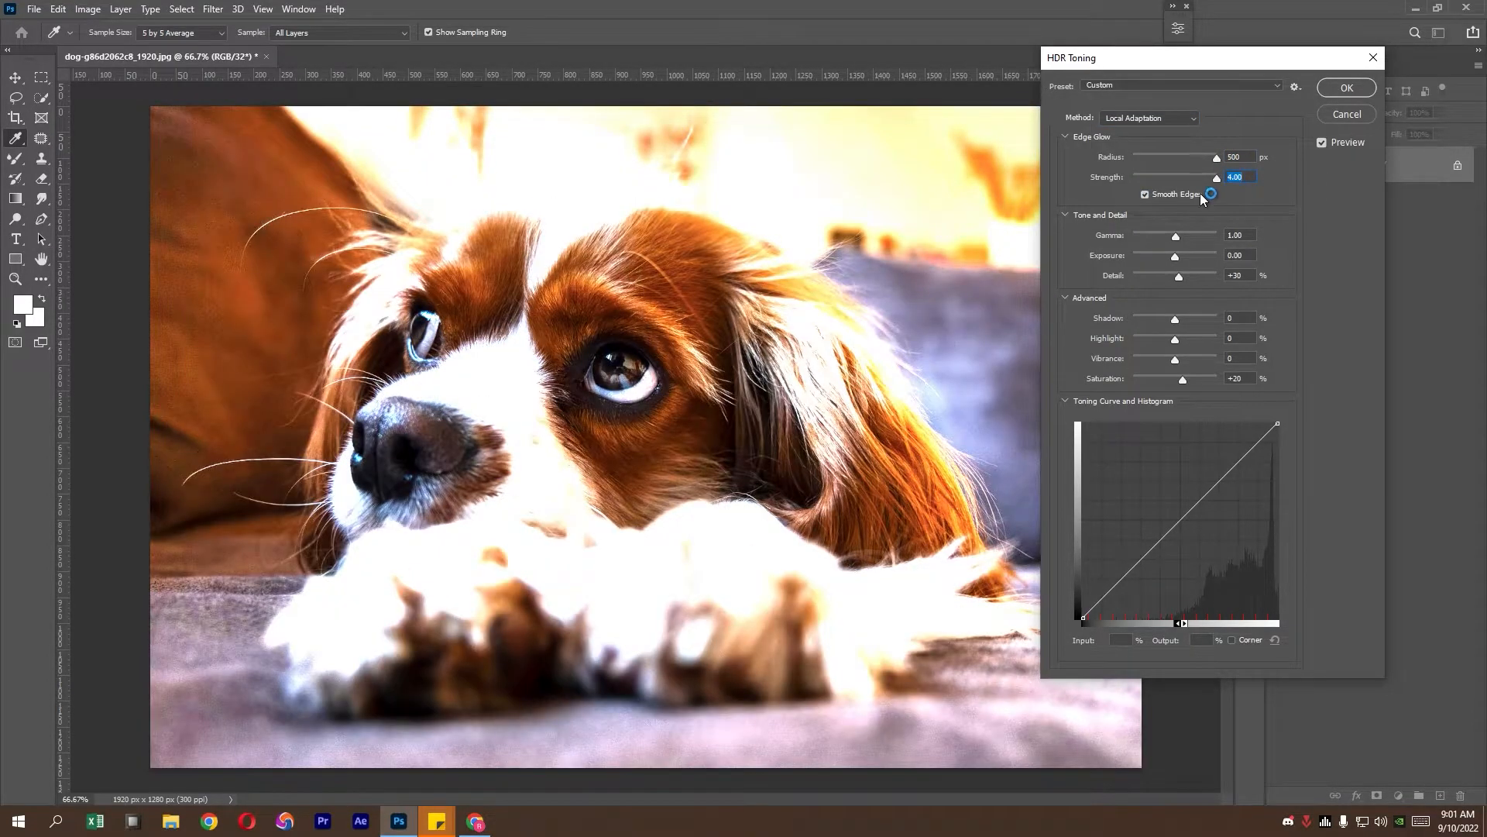
- Set the HDR Toning gamma to 2.77 and exposure to -3.07
left_click(1156, 235)
left_click(1155, 255)
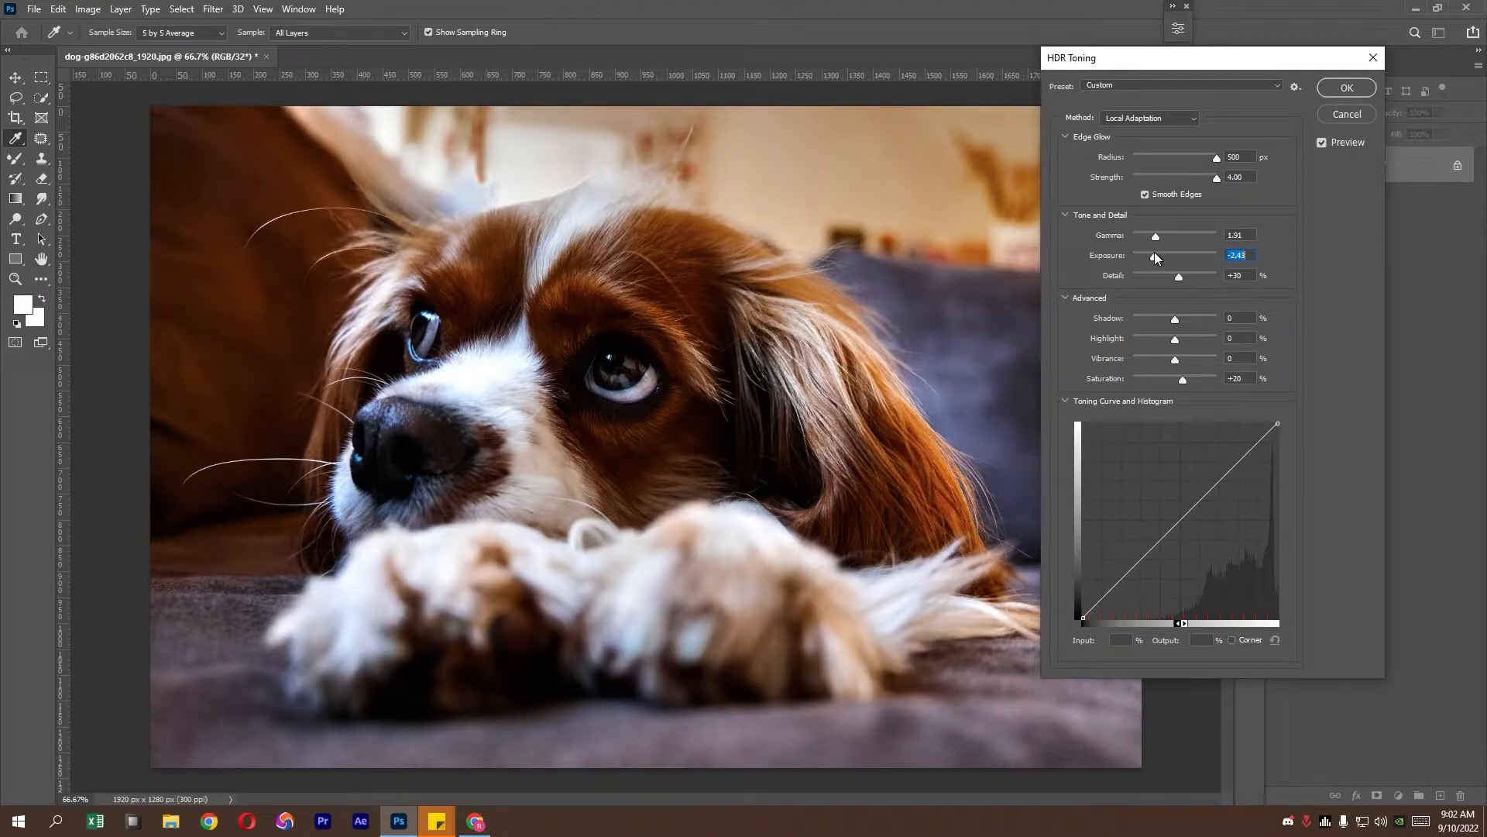
left_click_drag(1154, 254, 1147, 239)
left_click(1150, 237)
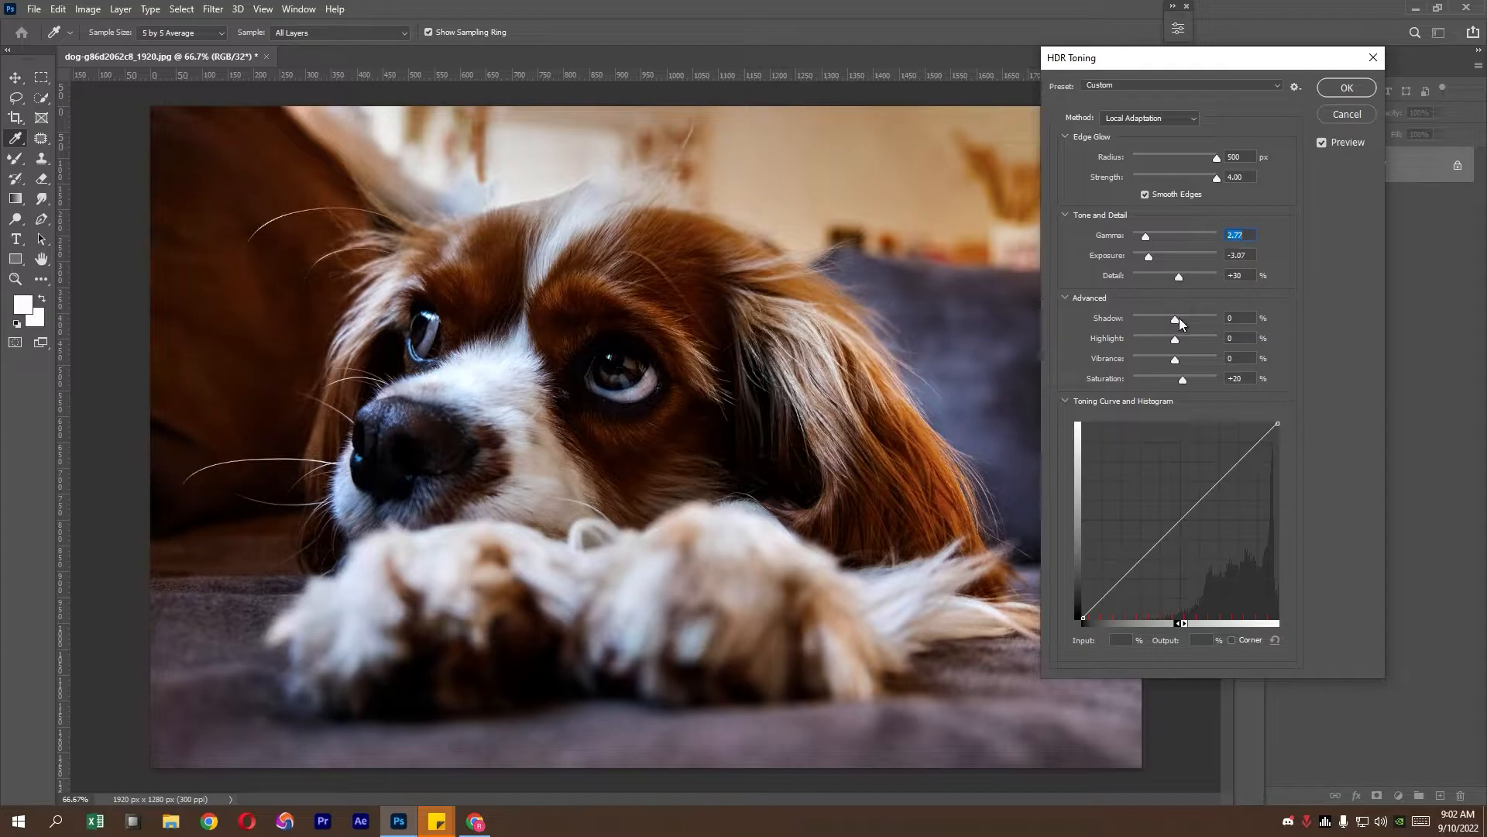
- Set the HDR Toning shadow to -39%, highlight to -12% and saturation to +16%
left_click_drag(1153, 318, 1097, 317)
left_click(1158, 317)
left_click(1159, 339)
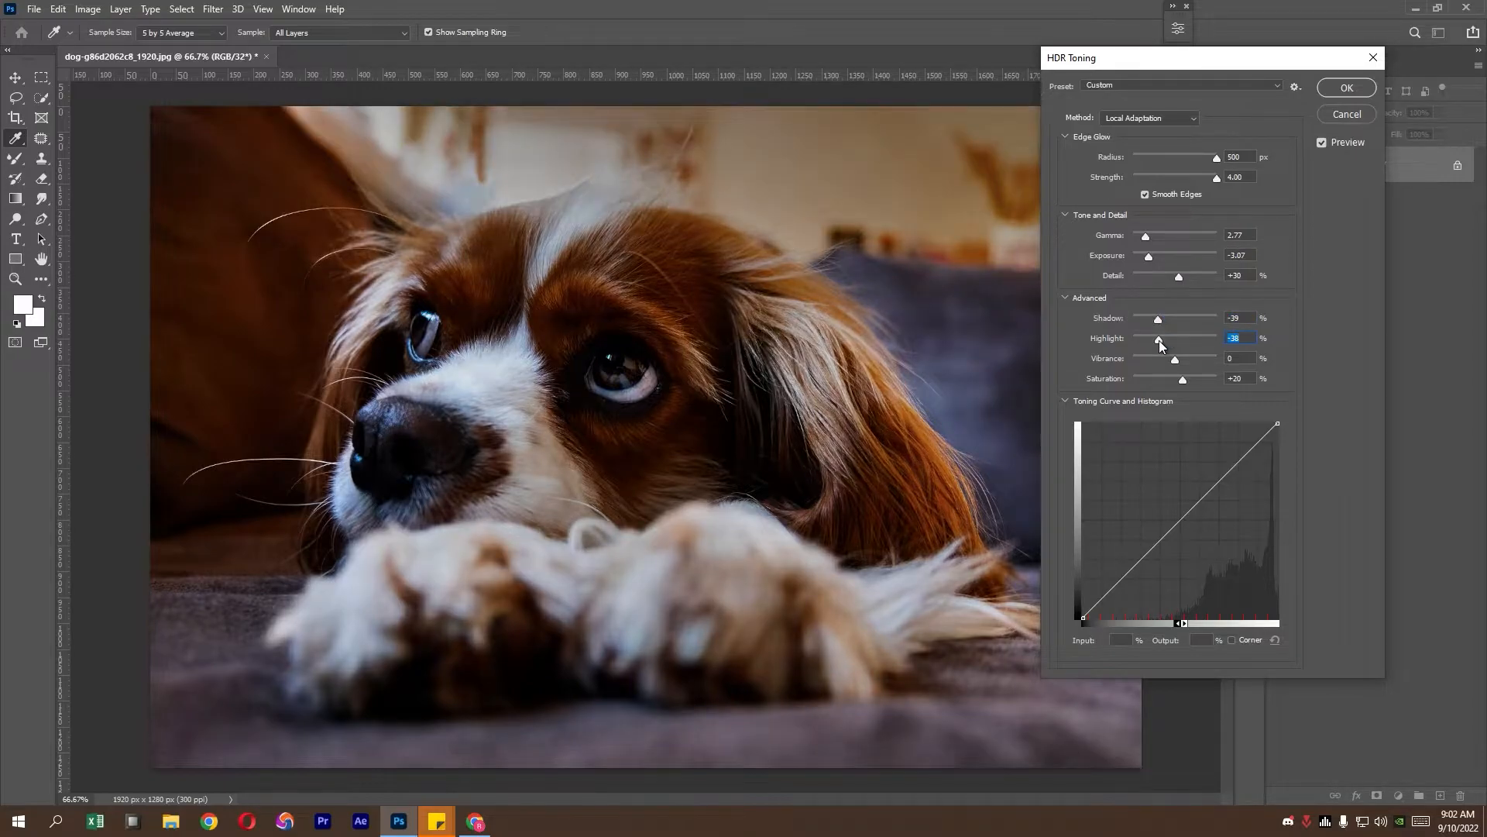
left_click_drag(1160, 340, 1169, 339)
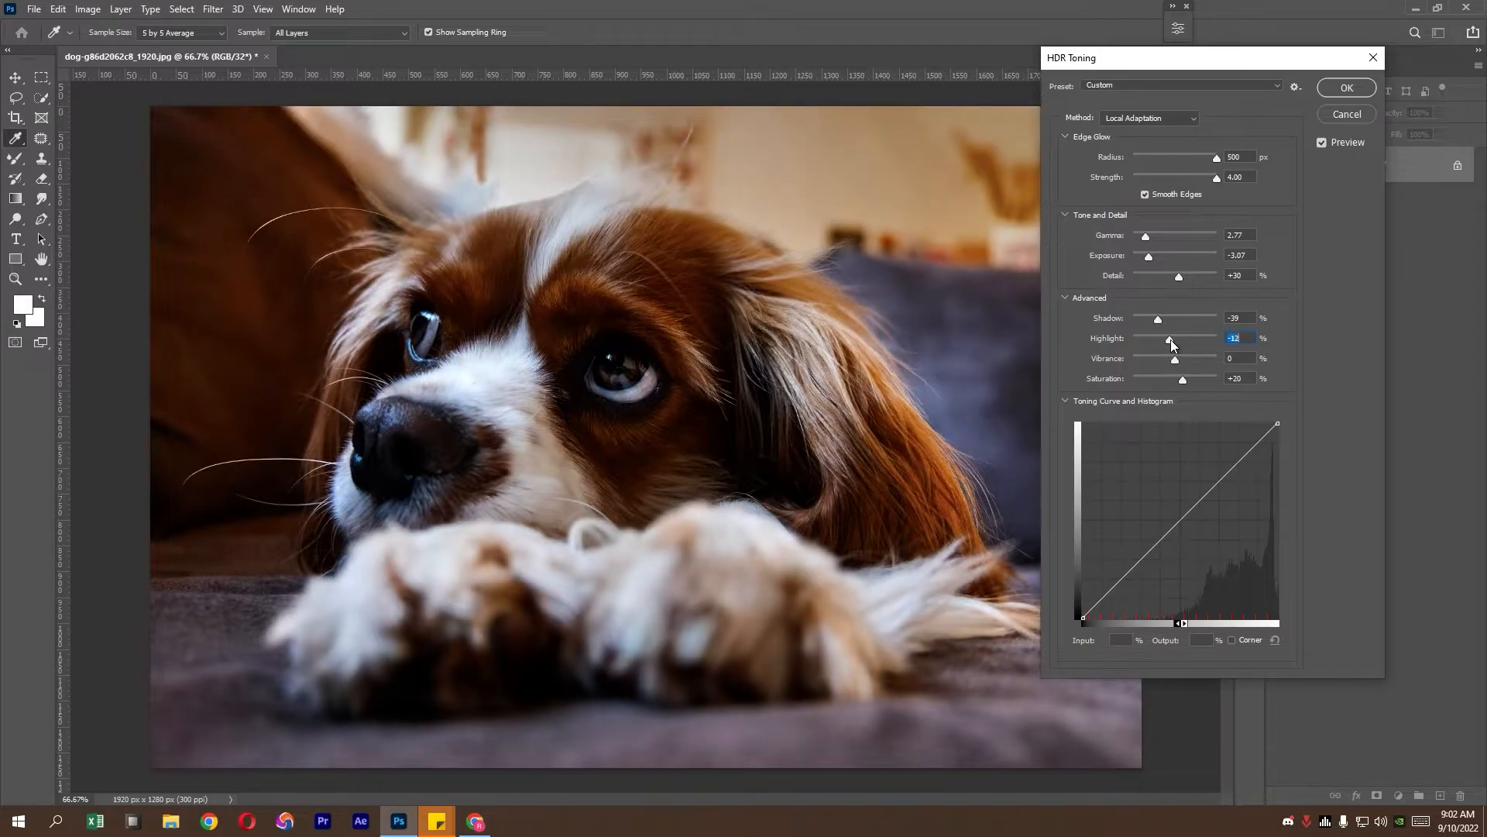
left_click(1182, 380)
left_click(1177, 275)
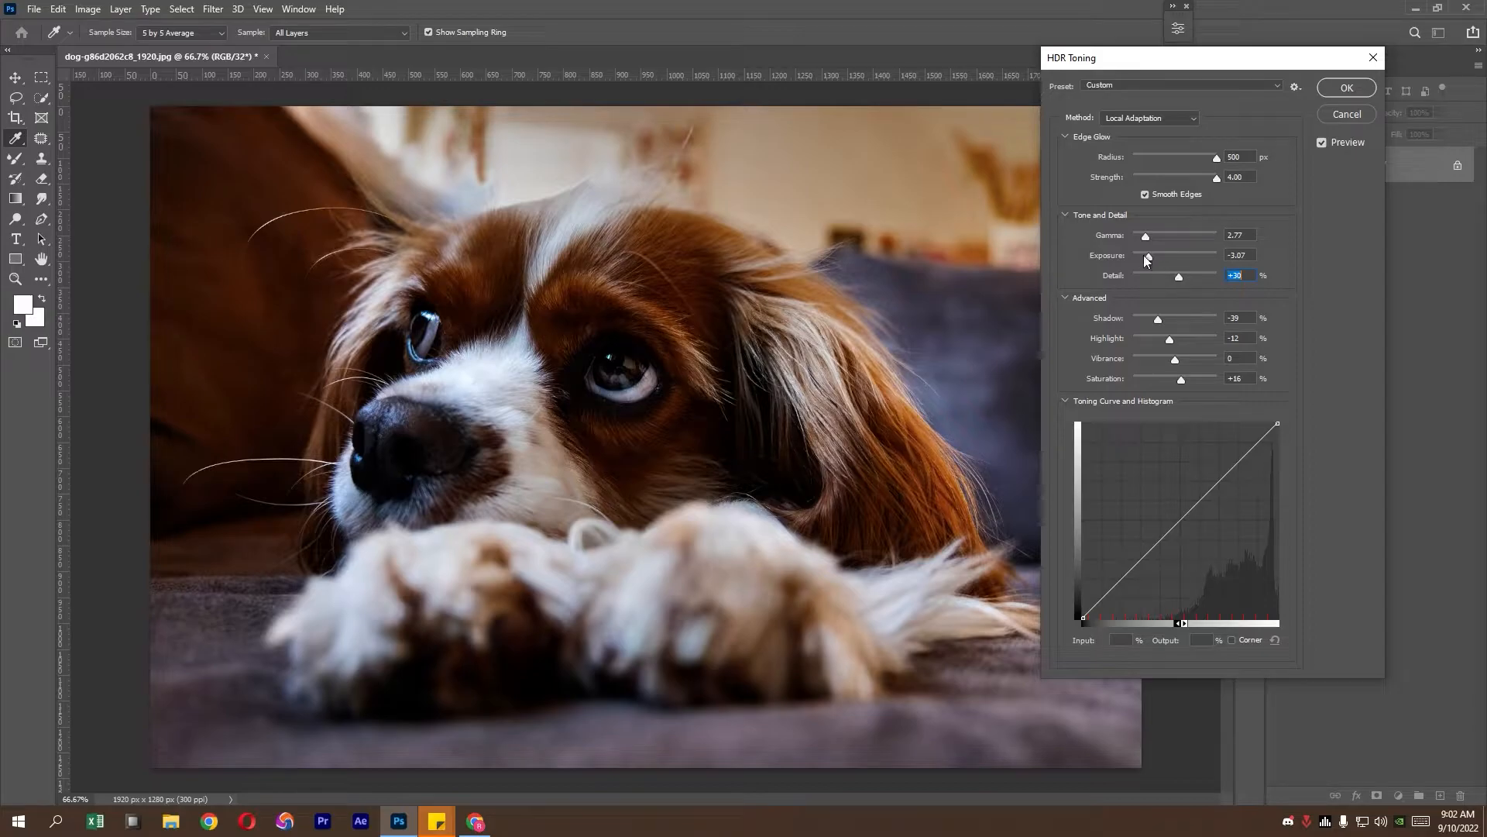
- Set the gamma to 2.52 and exposure to -2.25, comparing the image with and without the HDR Toning preview
left_click(1150, 235)
left_click(1154, 255)
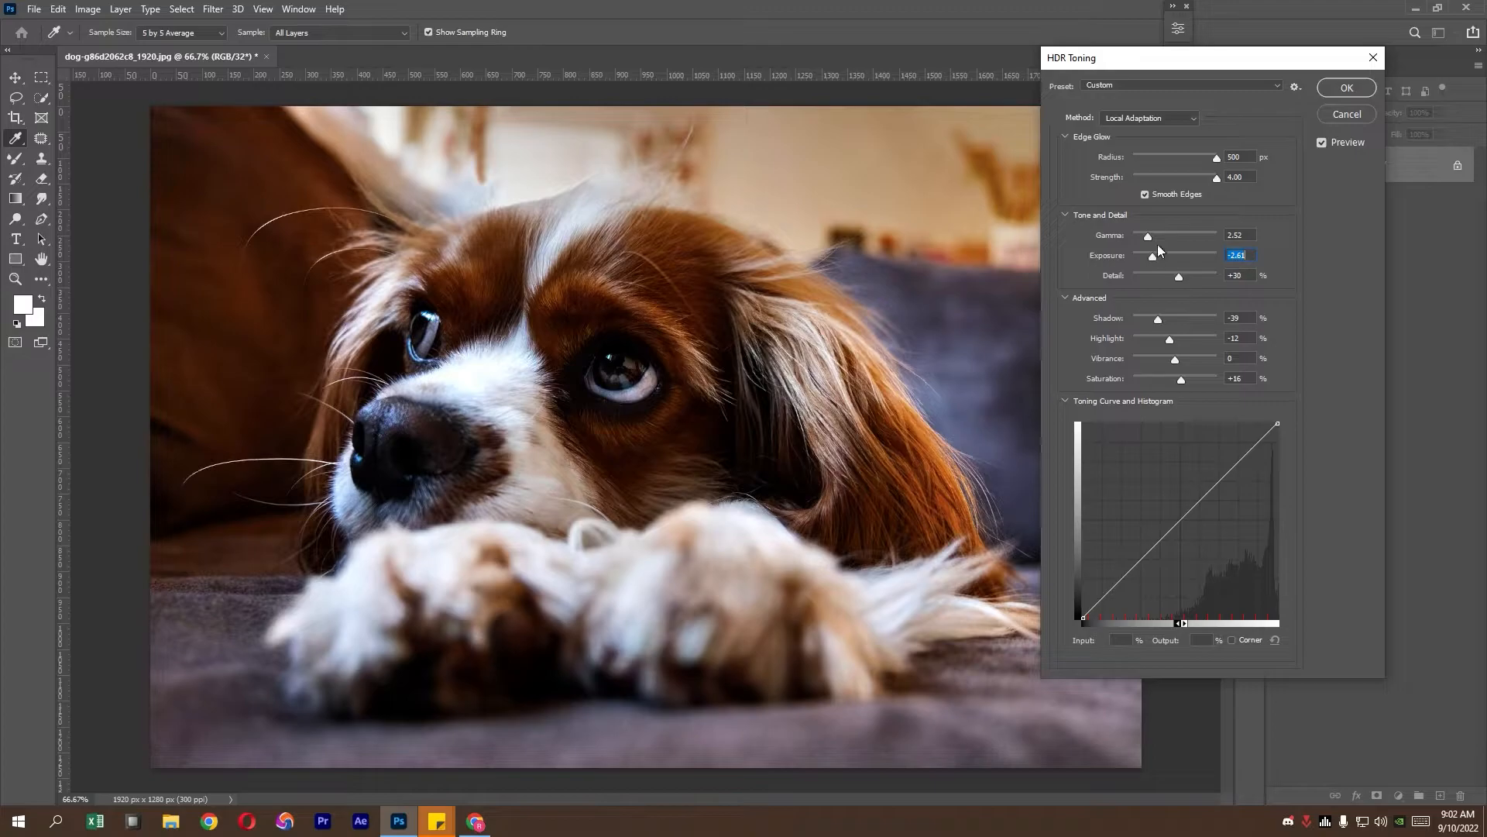
left_click(1337, 139)
left_click(1337, 139)
left_click(1338, 140)
left_click(1338, 139)
left_click(1156, 257)
left_click(1159, 257)
left_click_drag(1159, 257, 1156, 258)
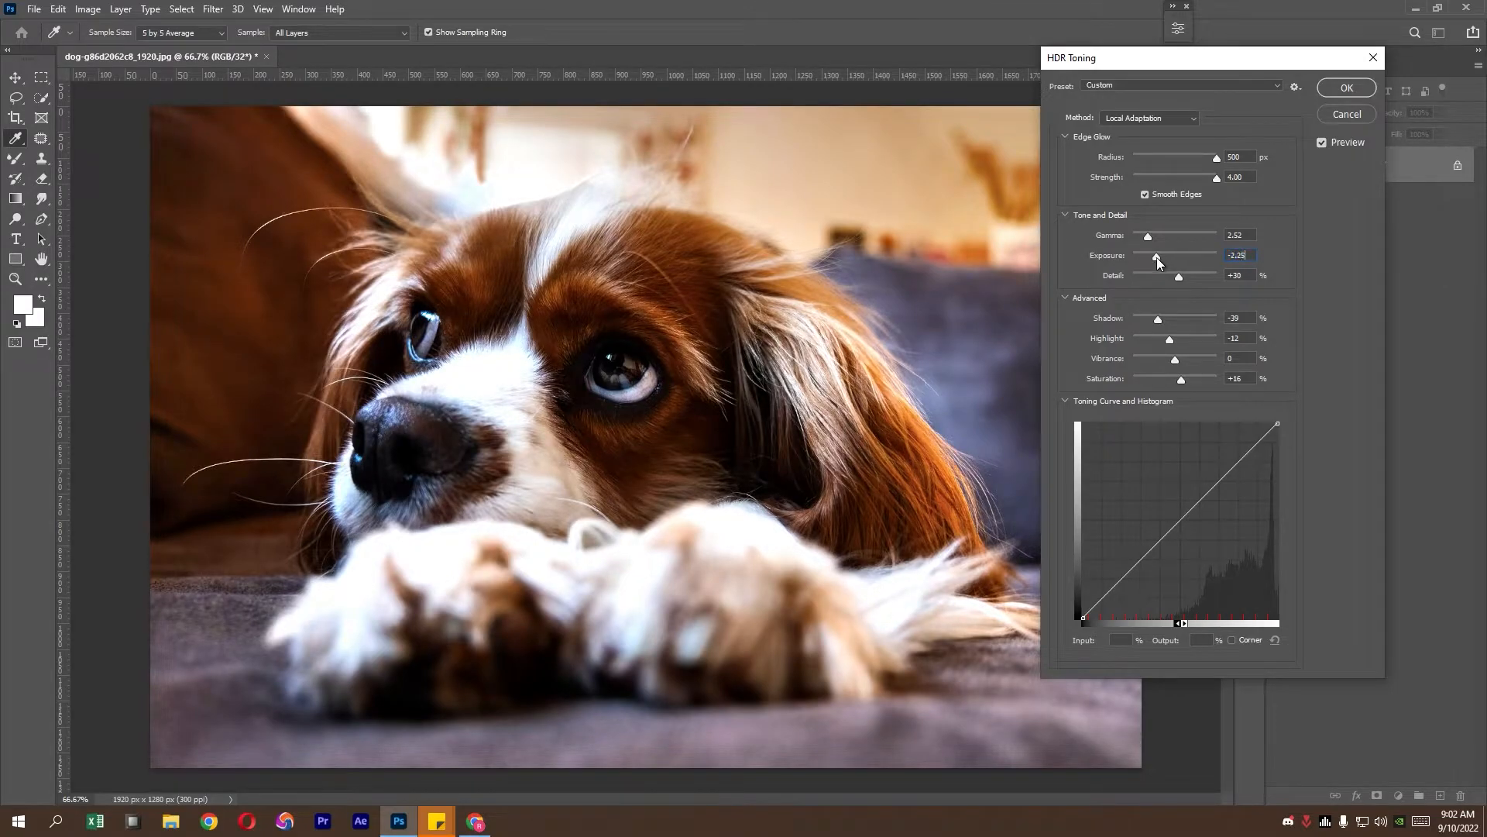
- Set the highlight to -19% and gamma to 1.44, and apply the HDR Toning
left_click_drag(1170, 339, 1168, 337)
left_click(1168, 337)
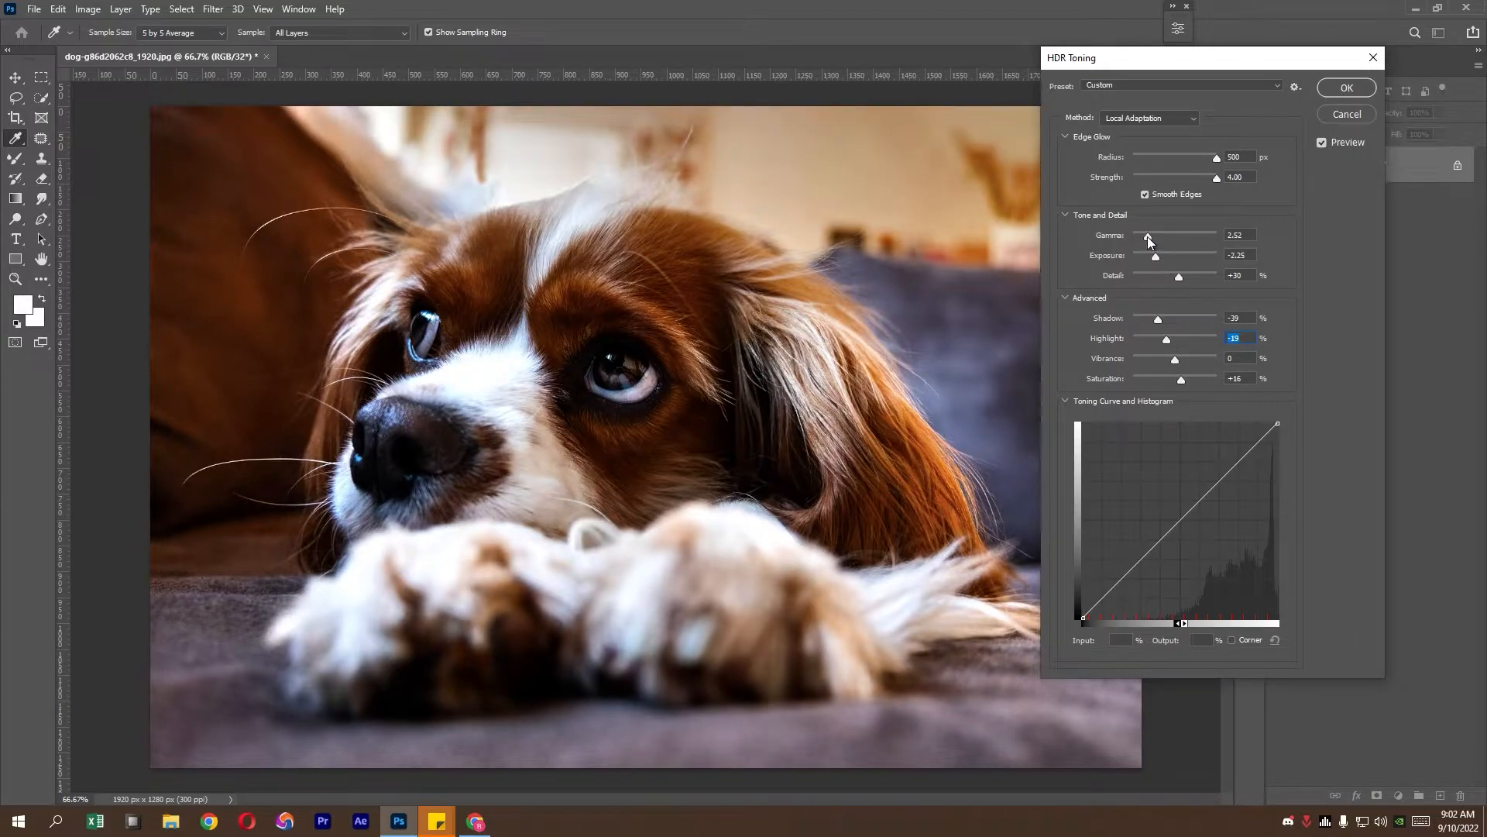
left_click_drag(1145, 237, 1160, 234)
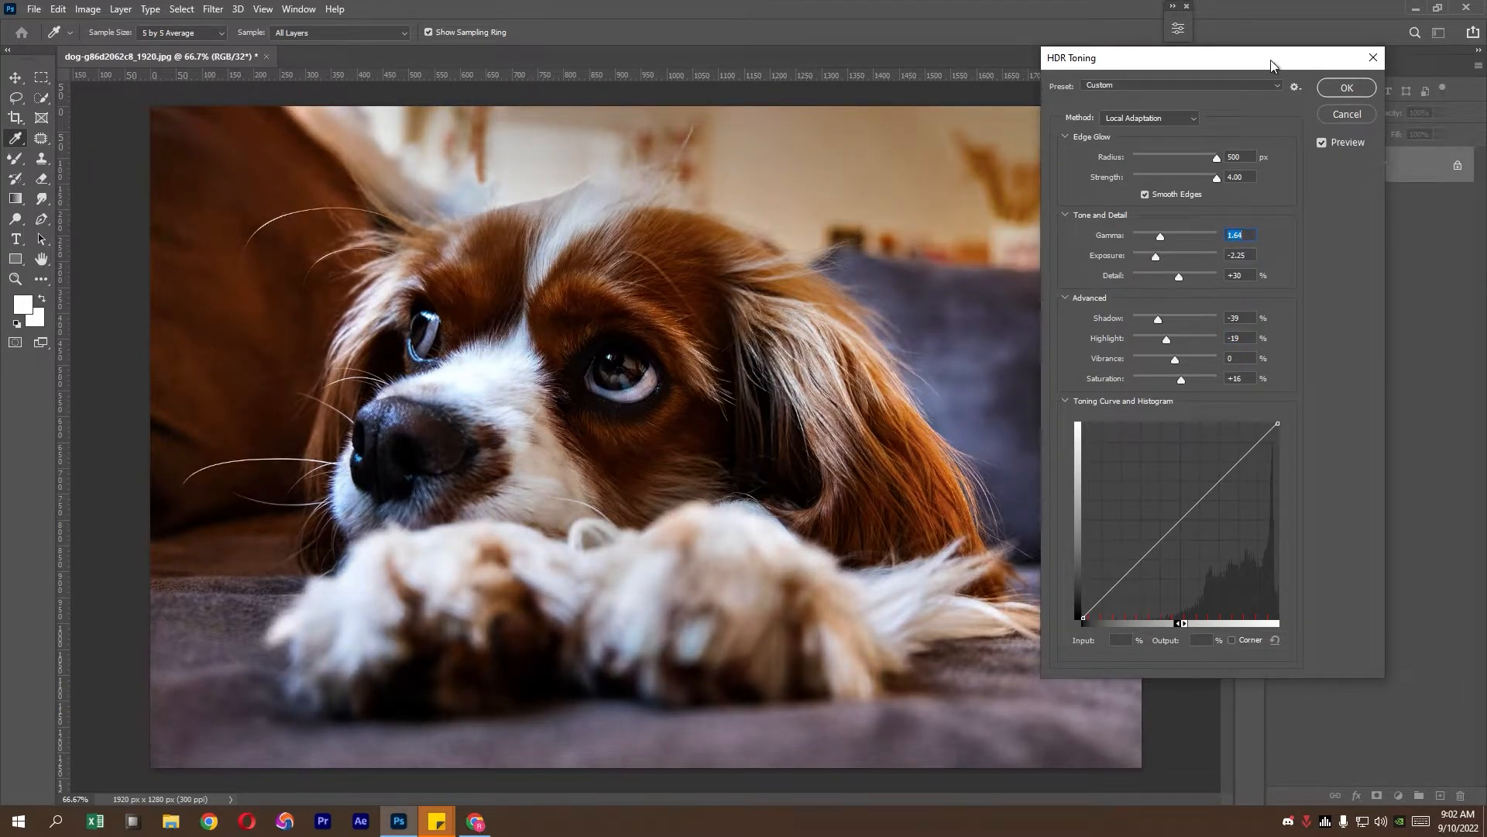
left_click(1327, 96)
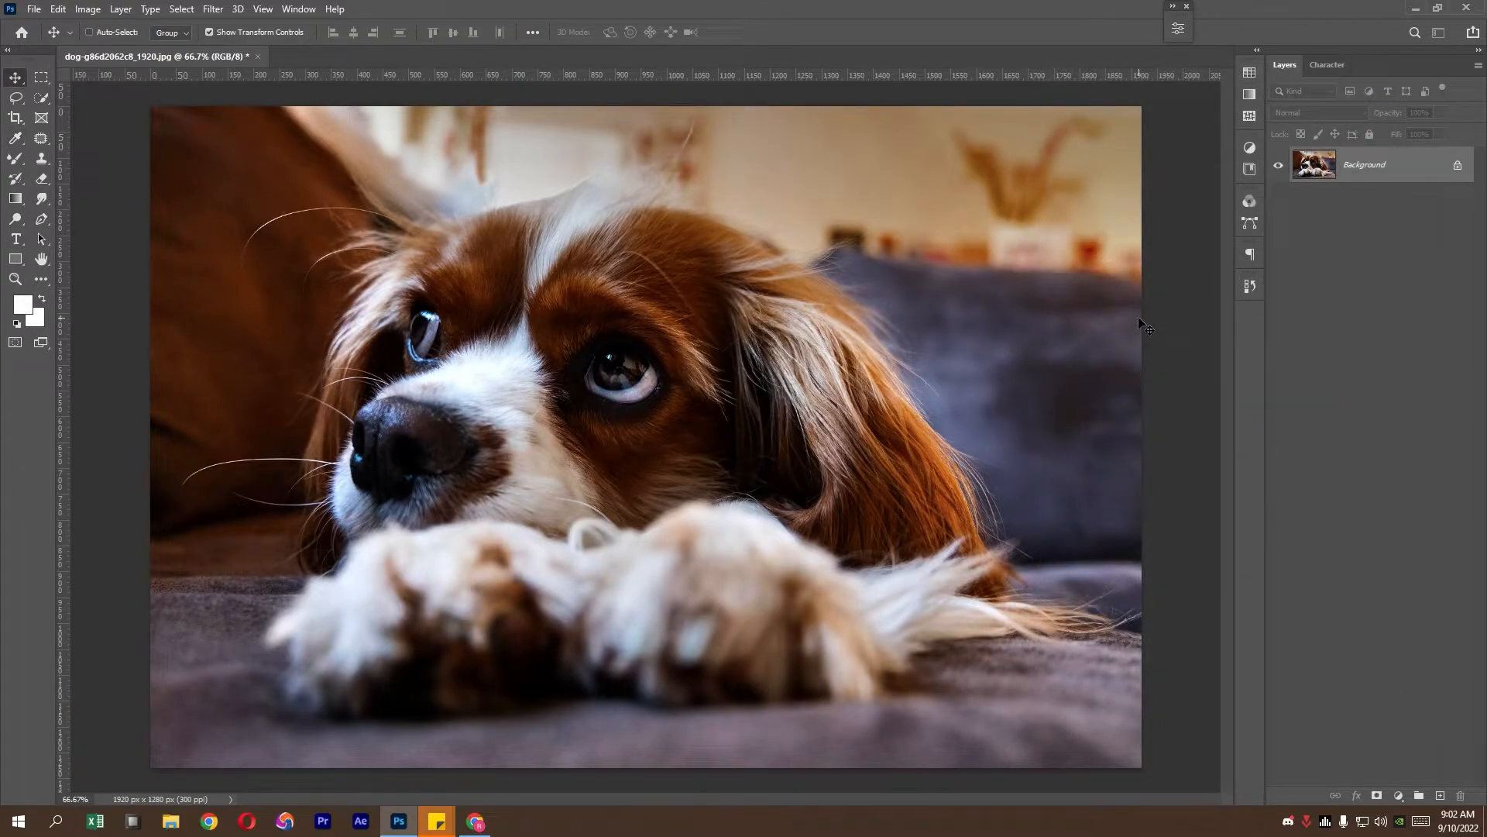
- Convert the flattened Background layer to a smart object
right_click(1390, 175)
left_click(1410, 242)
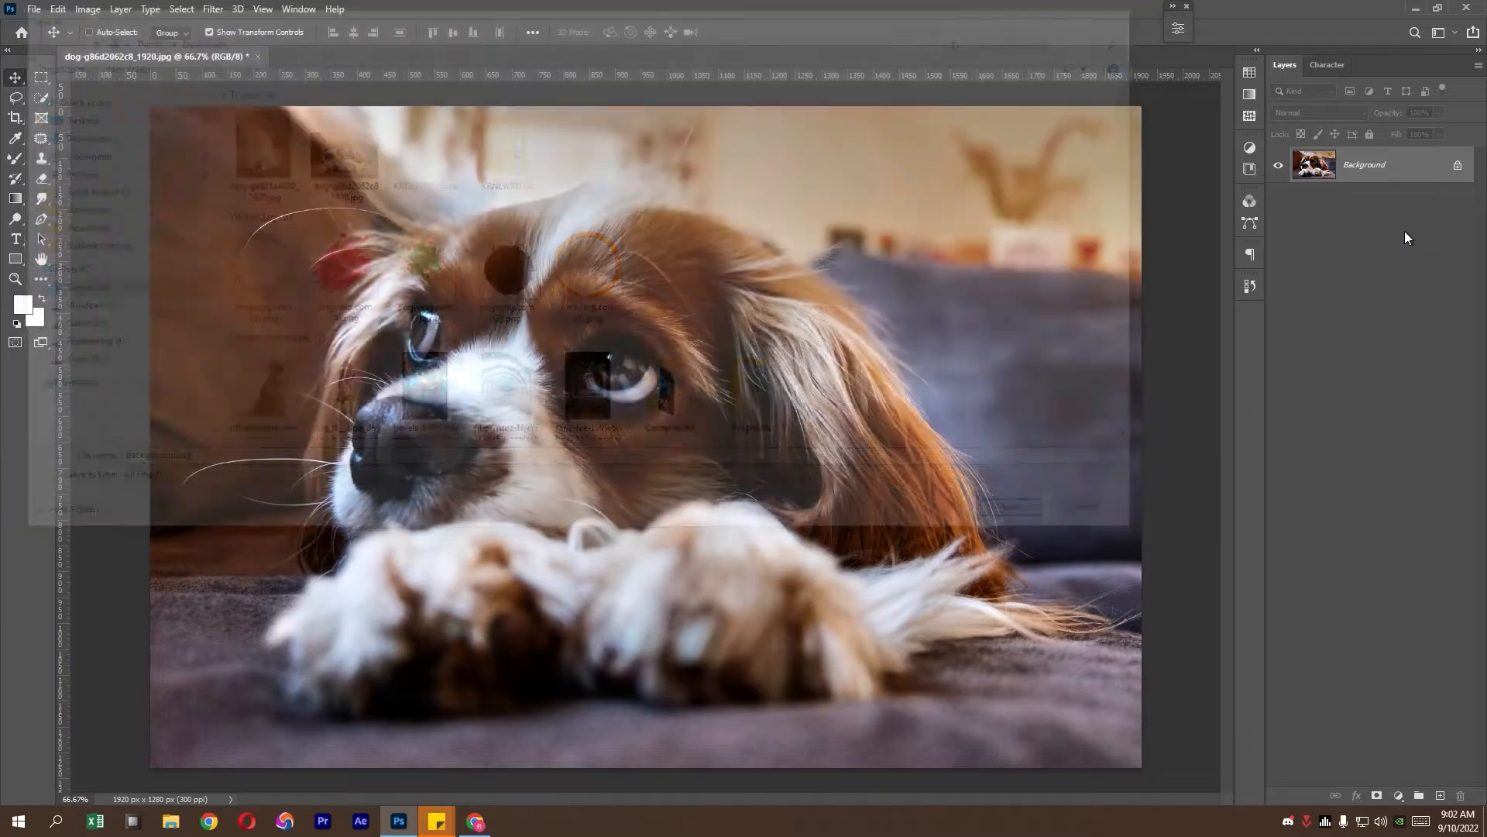
right_click(1398, 163)
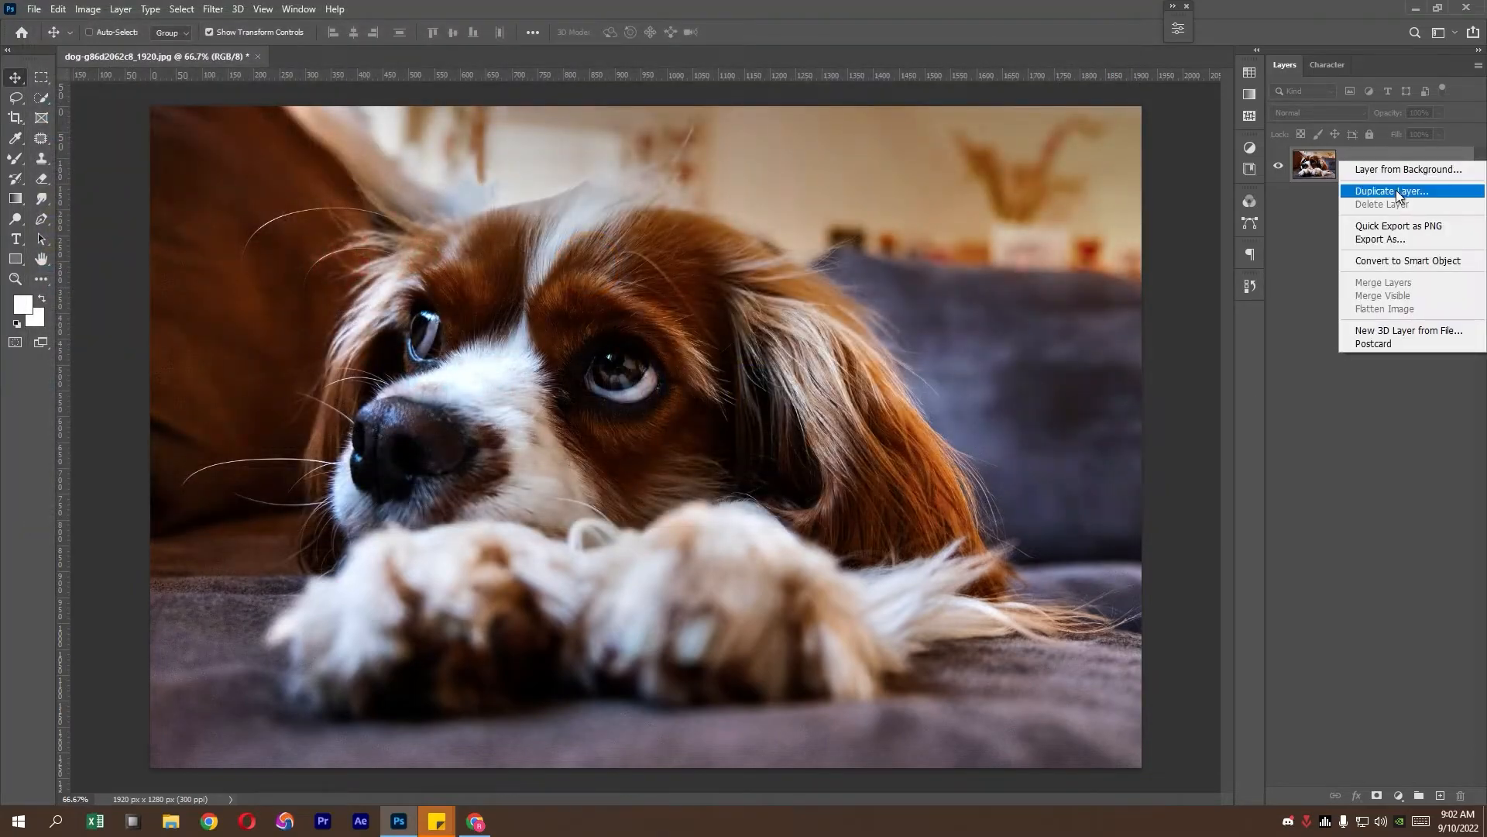
left_click(1426, 261)
left_click(1433, 256)
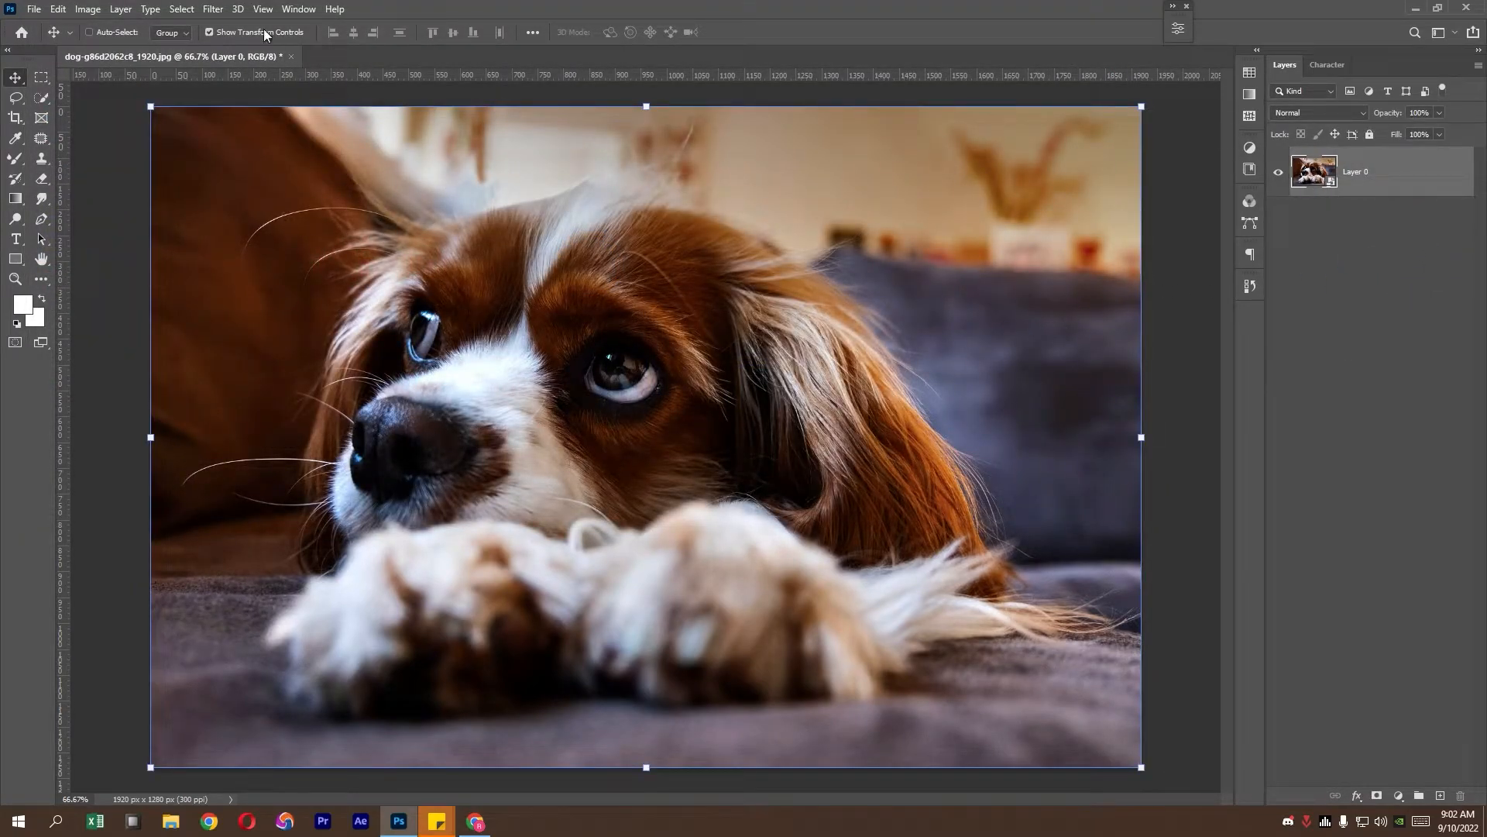
- Open the Camera Raw Filter and set Temperature +5, Tint -1, Exposure -0.30, Contrast +1, Highlights -4, Shadows +1 and Whites +15
left_click(209, 9)
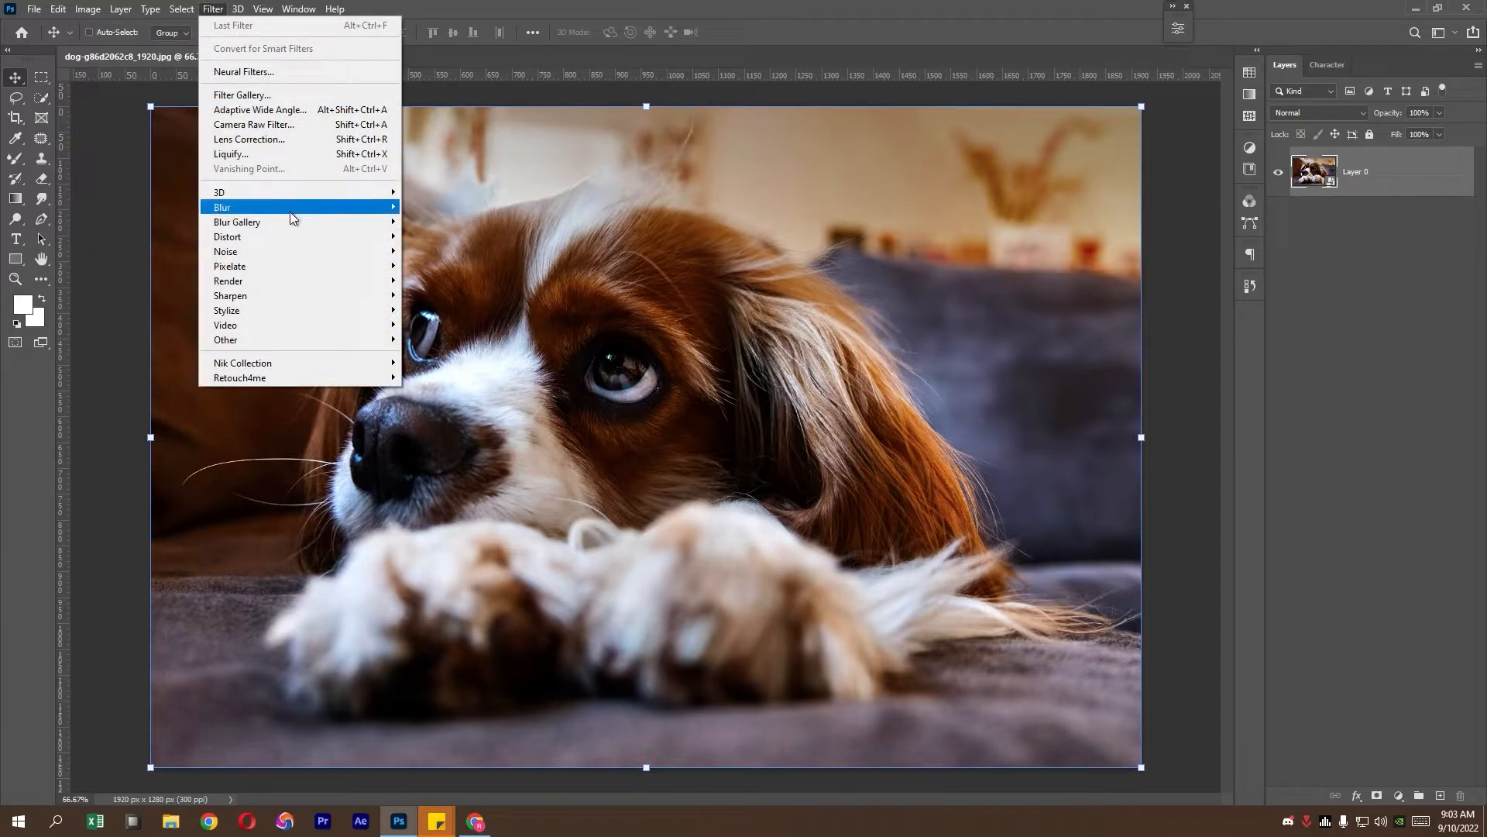
mouse_move(290, 213)
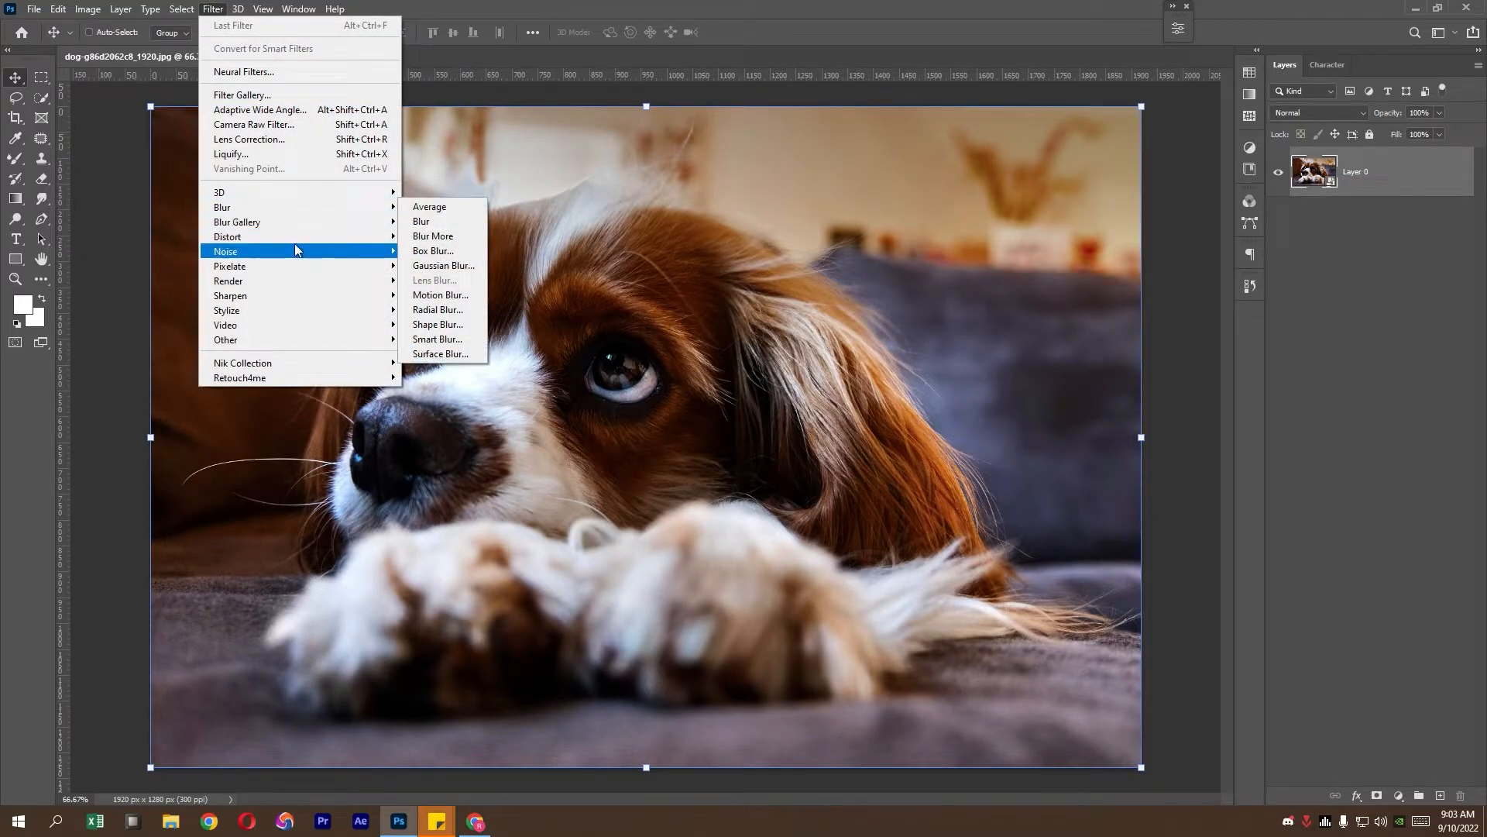
left_click(285, 120)
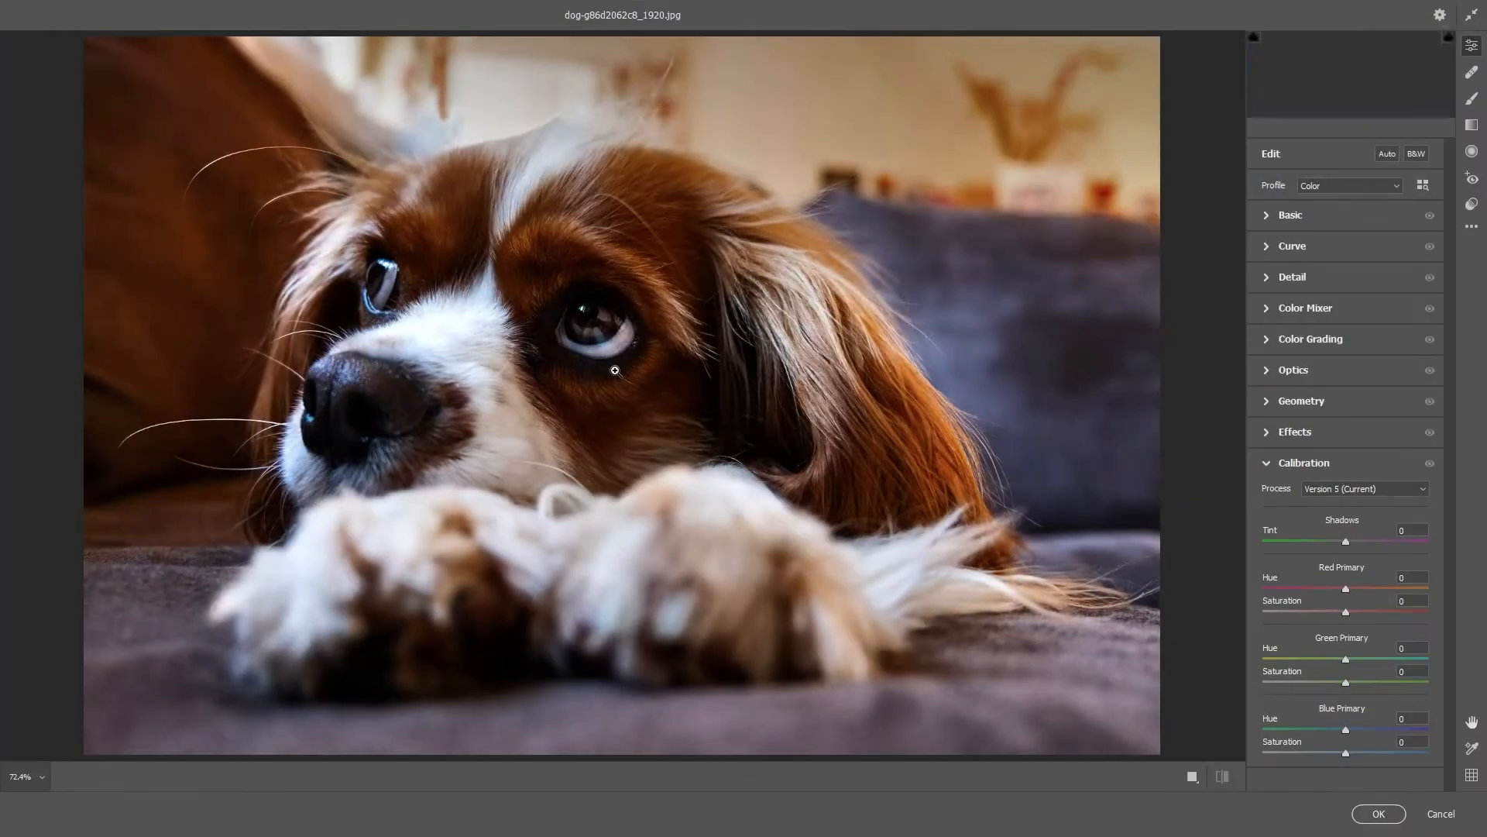
left_click(1327, 212)
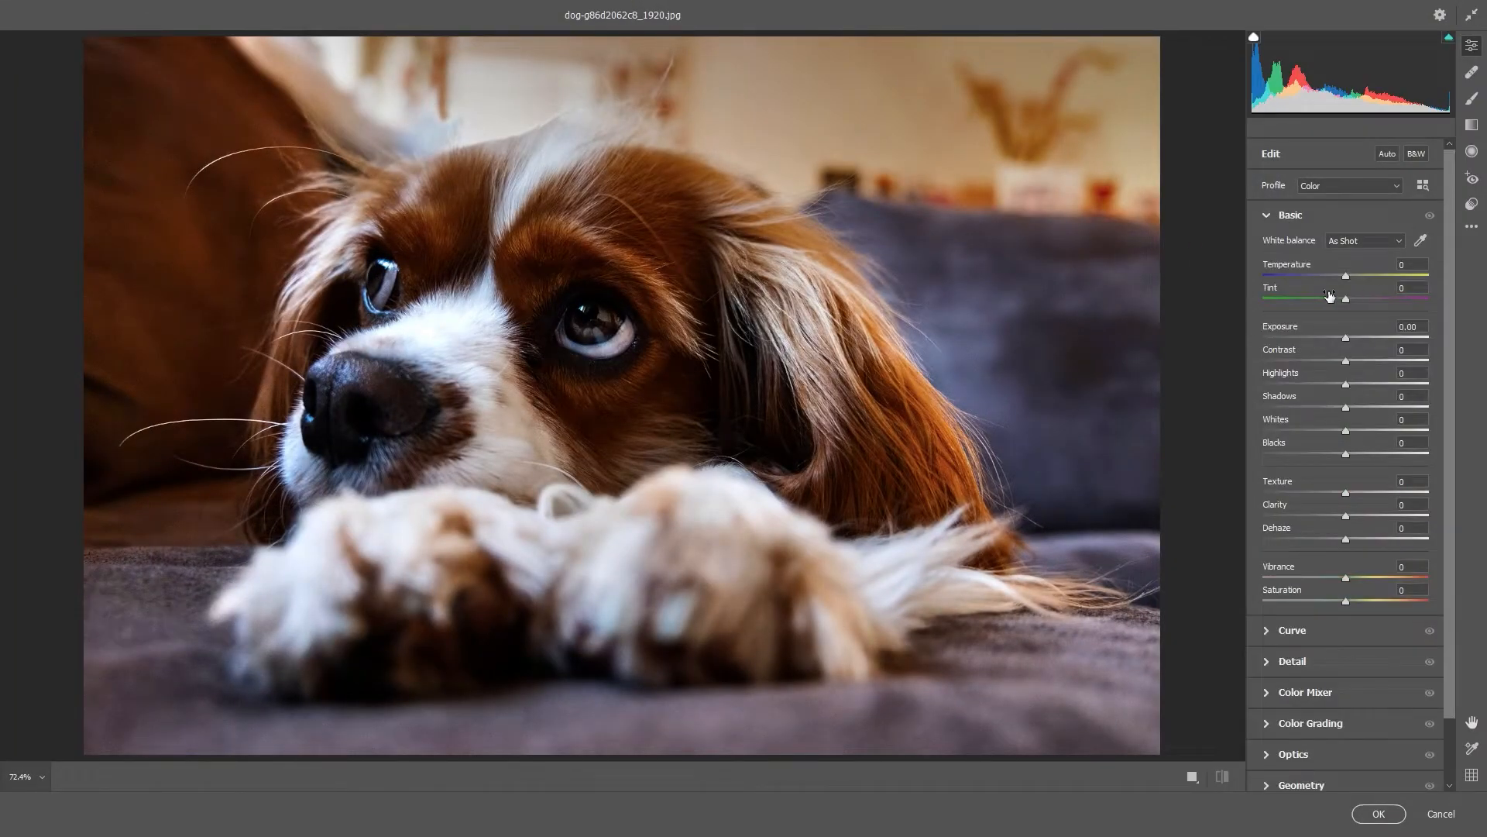
left_click(1347, 277)
left_click_drag(1347, 274, 1360, 438)
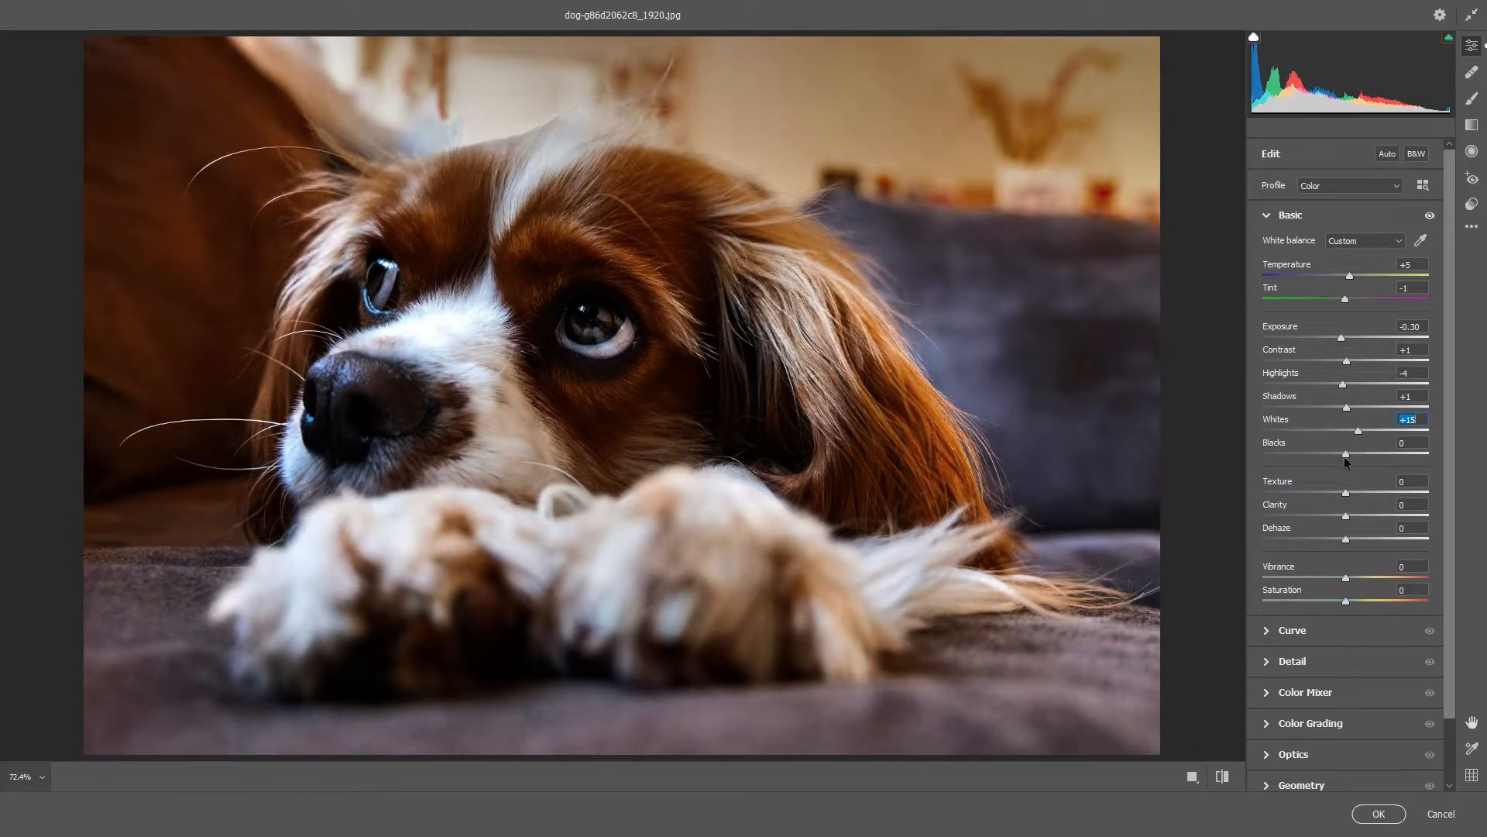
- Set Texture to +46, Clarity to -24 and Dehaze to +13, and raise the parametric curve's Highlights to +15
left_click_drag(1367, 491, 1351, 539)
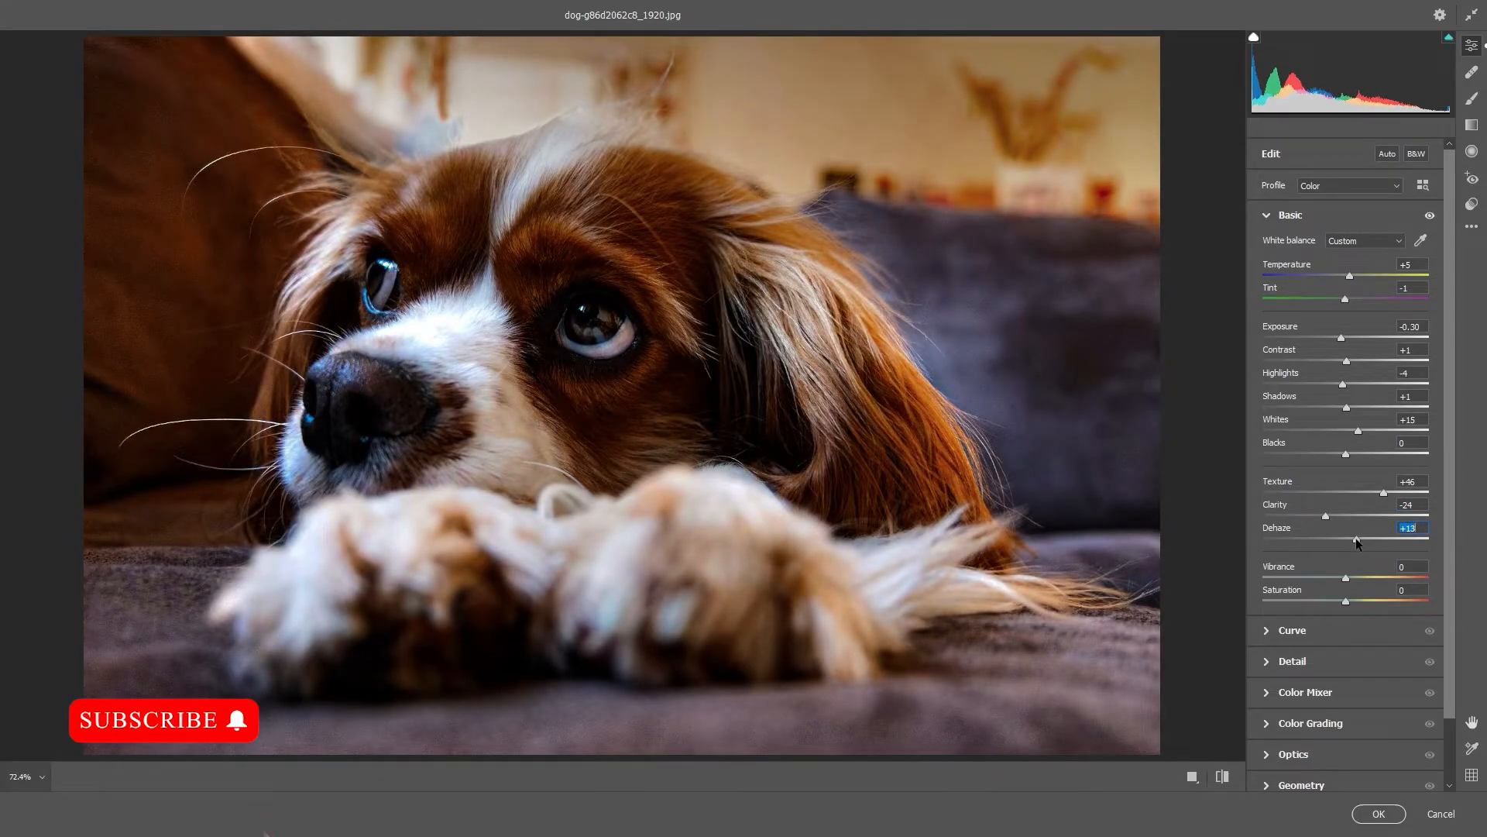
left_click(1294, 635)
mouse_move(1346, 505)
left_mouse_down()
mouse_move(1374, 504)
mouse_move(1356, 508)
left_mouse_up()
mouse_move(1334, 556)
left_mouse_down()
mouse_move(1363, 555)
mouse_move(1347, 557)
left_mouse_up()
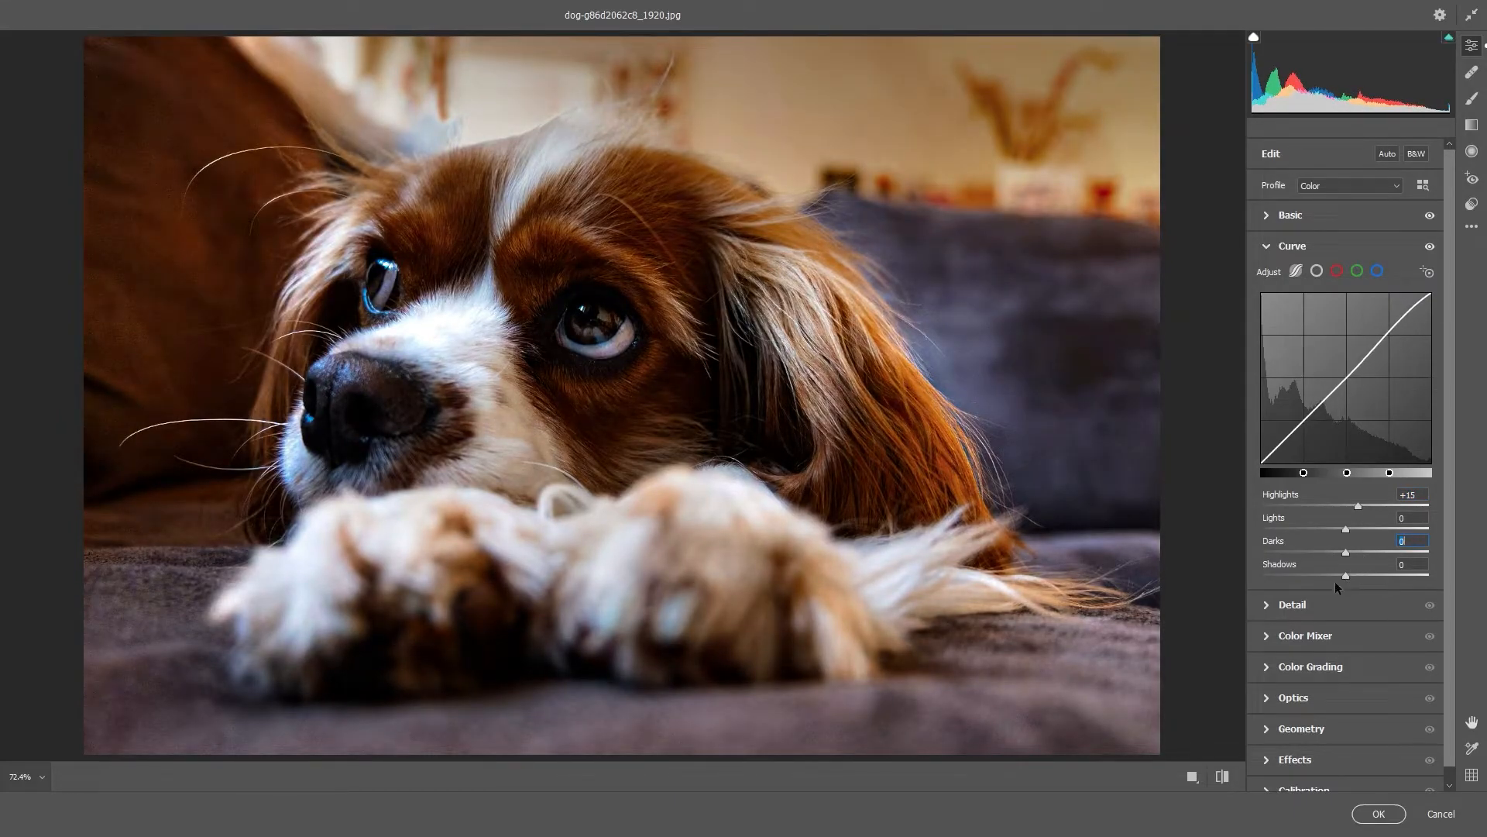
- Set the detail Sharpening to 52 and Noise Reduction to 22
left_click(1314, 605)
left_click_drag(1306, 315, 1273, 316)
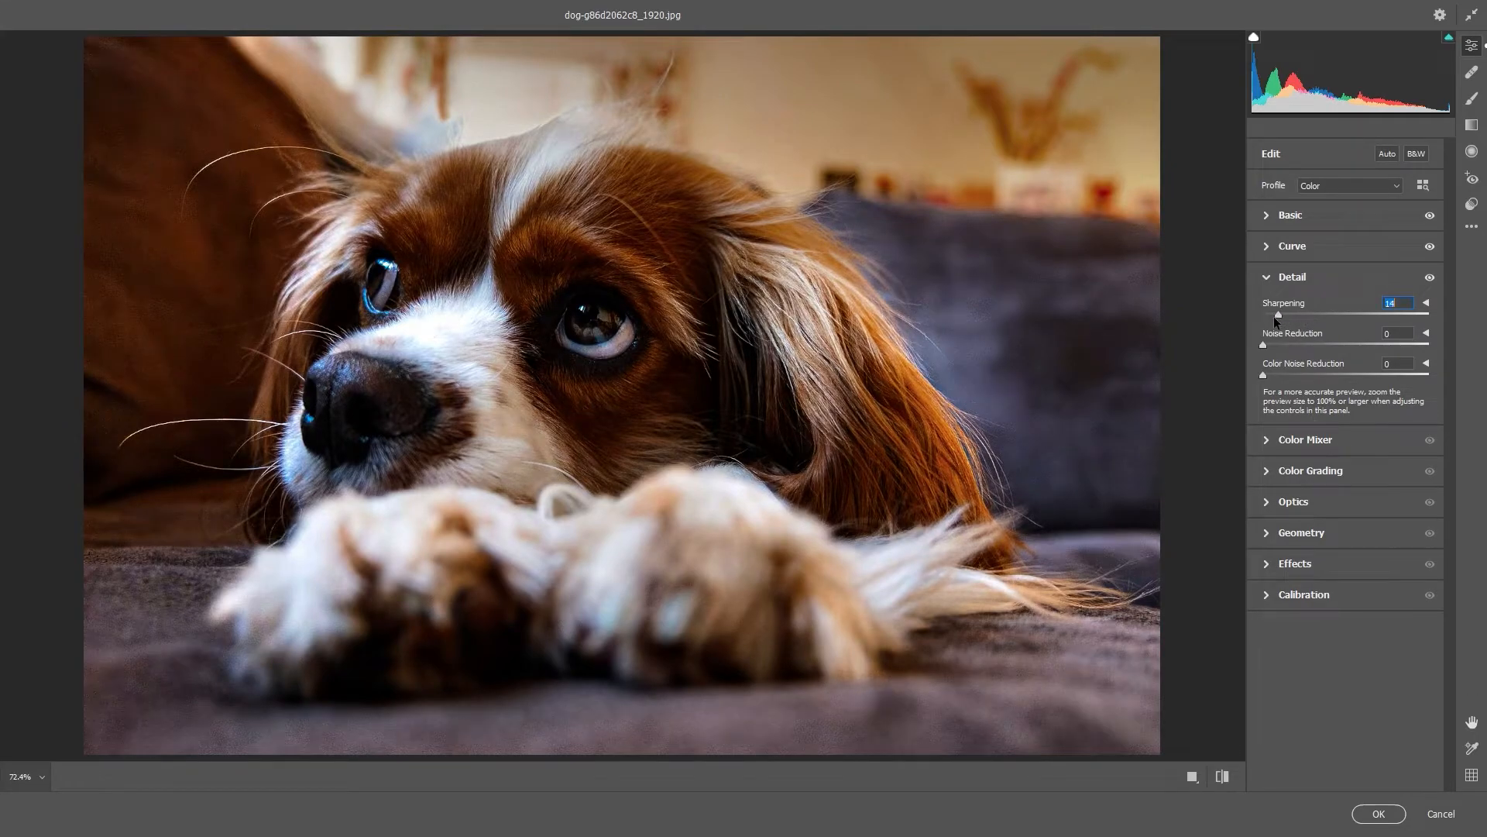
left_click(1329, 344)
left_click_drag(1344, 308, 1308, 312)
mouse_move(1336, 313)
left_mouse_down()
mouse_move(1290, 313)
mouse_move(1322, 312)
left_mouse_up()
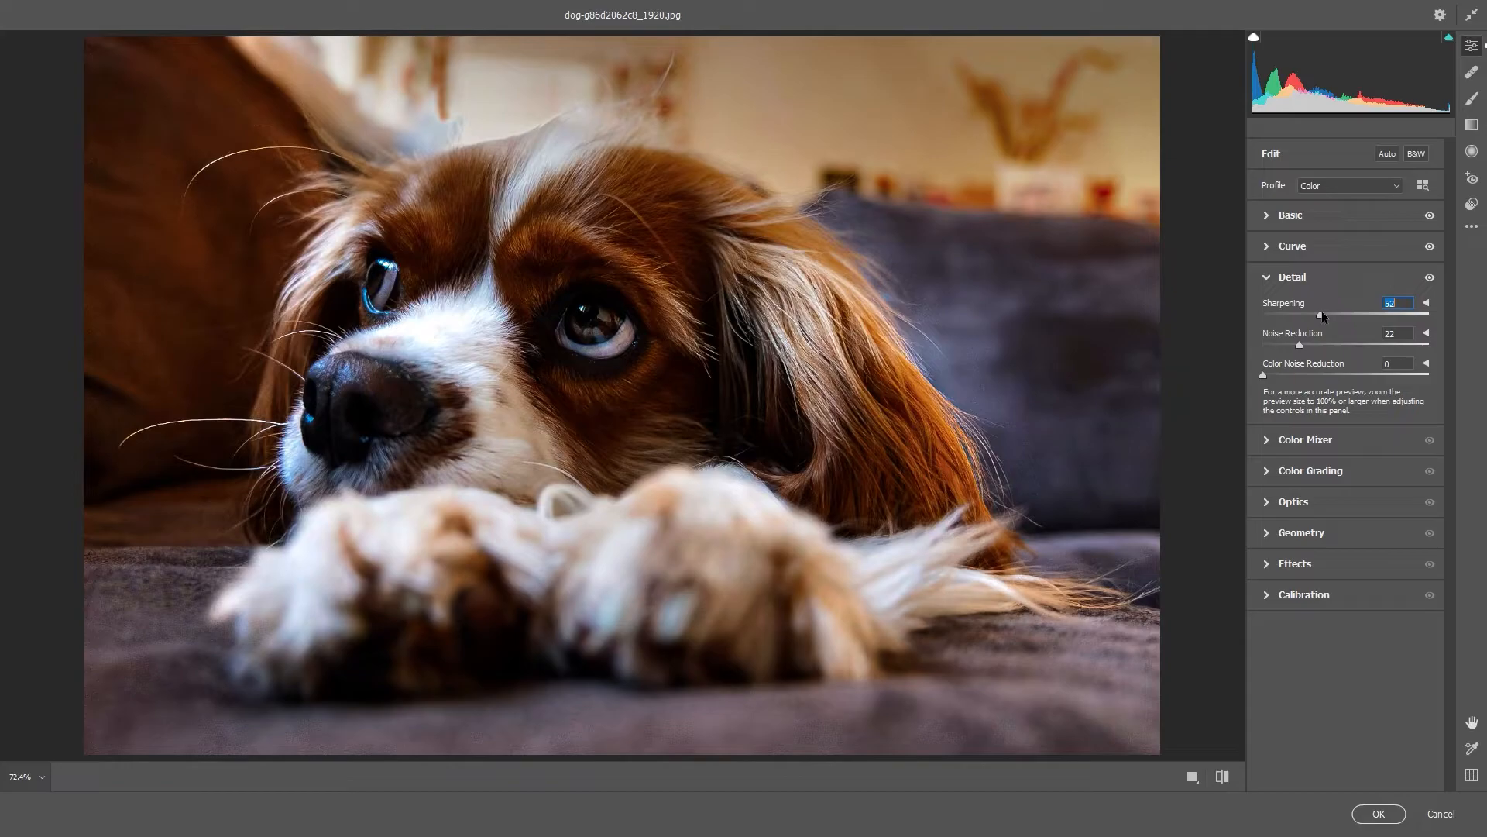
- Slightly adjust the luminance of the shadows in Color Grading
left_click(1320, 471)
left_click_drag(1300, 626, 1297, 630)
scroll(1332, 686, "down", 1)
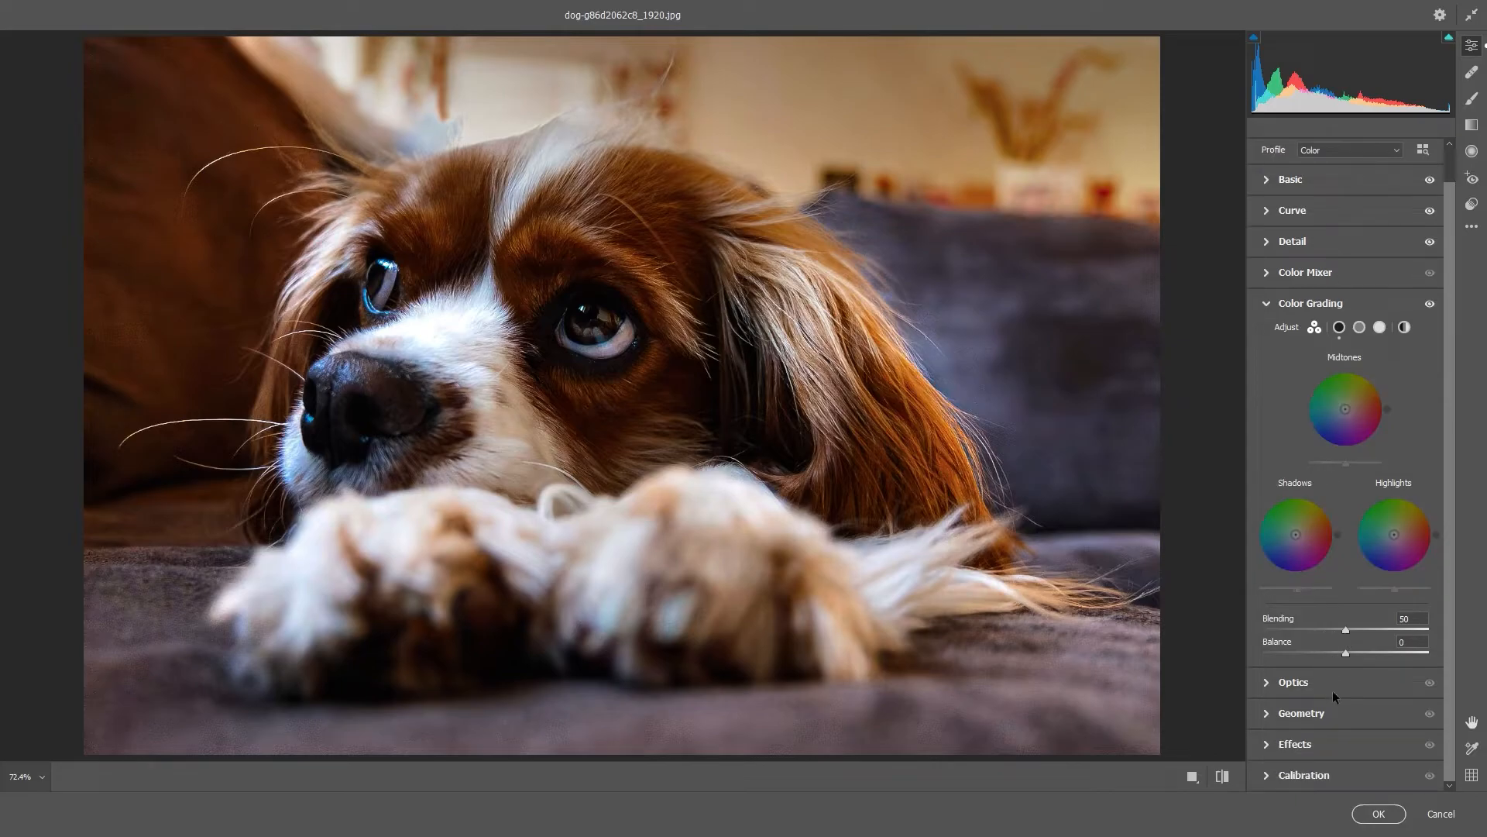
- Raise the Blue Primary and Green Primary saturation in Calibration, and apply the Camera Raw Filter
left_click(1305, 776)
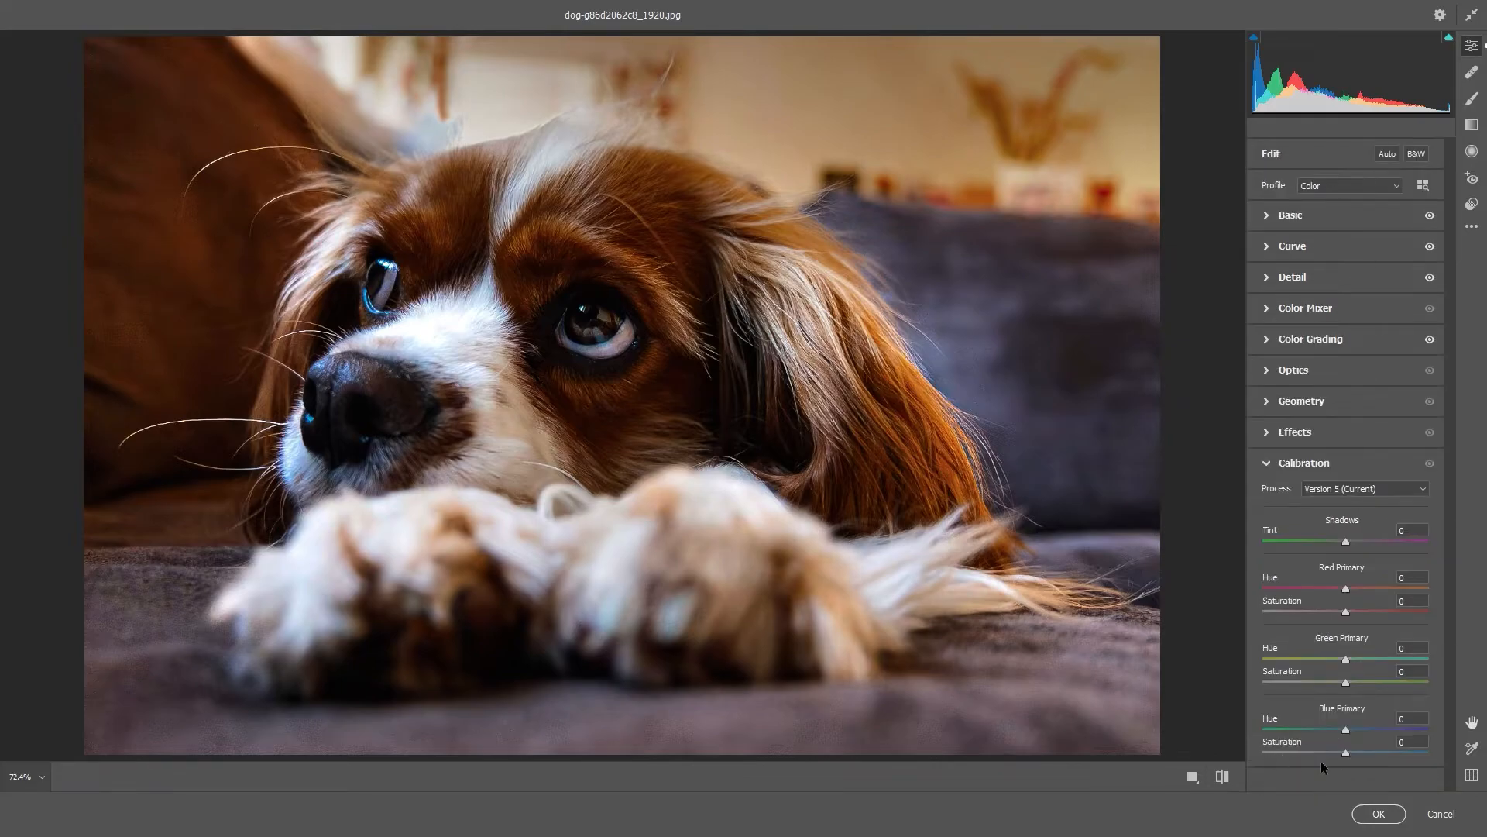
double_click(1382, 751)
left_click(1379, 680)
left_click_drag(1379, 680, 1373, 682)
left_click(1375, 813)
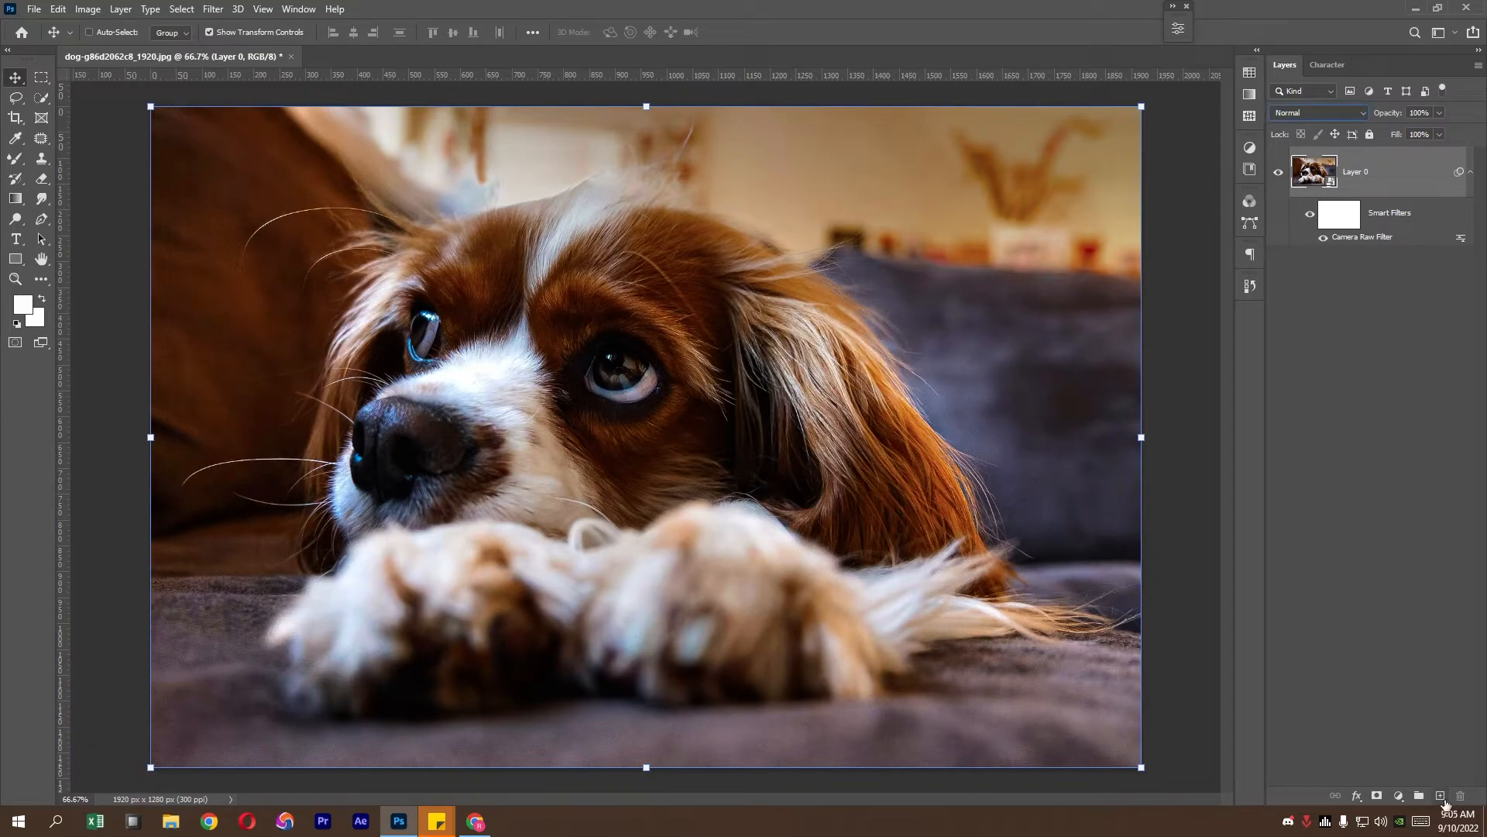
- Add a Curves adjustment layer above Layer 0, and lower the Red channel's white point while shifting its black point slightly inward
left_click(1399, 797)
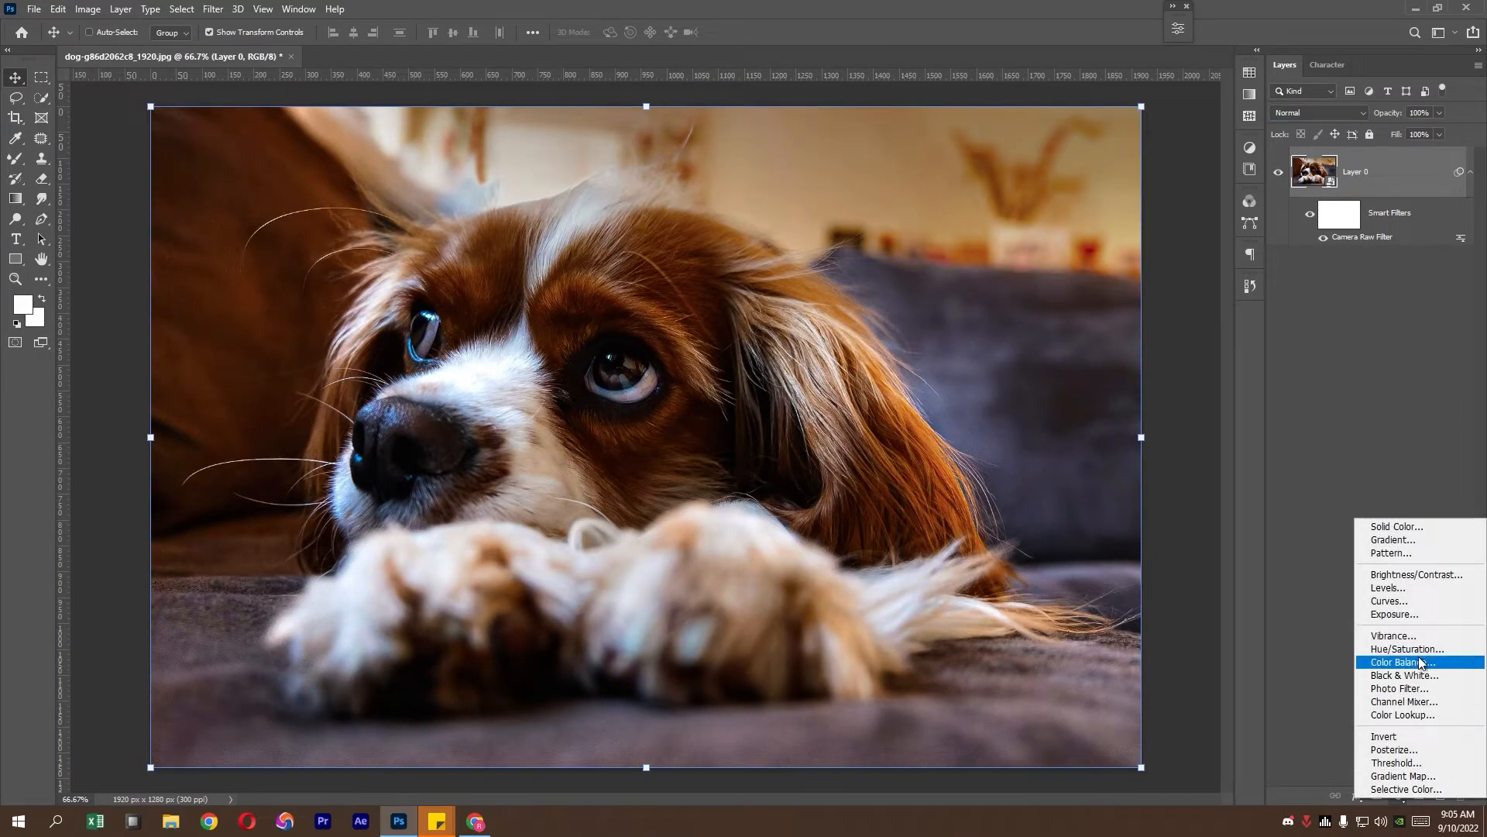
left_click(1416, 601)
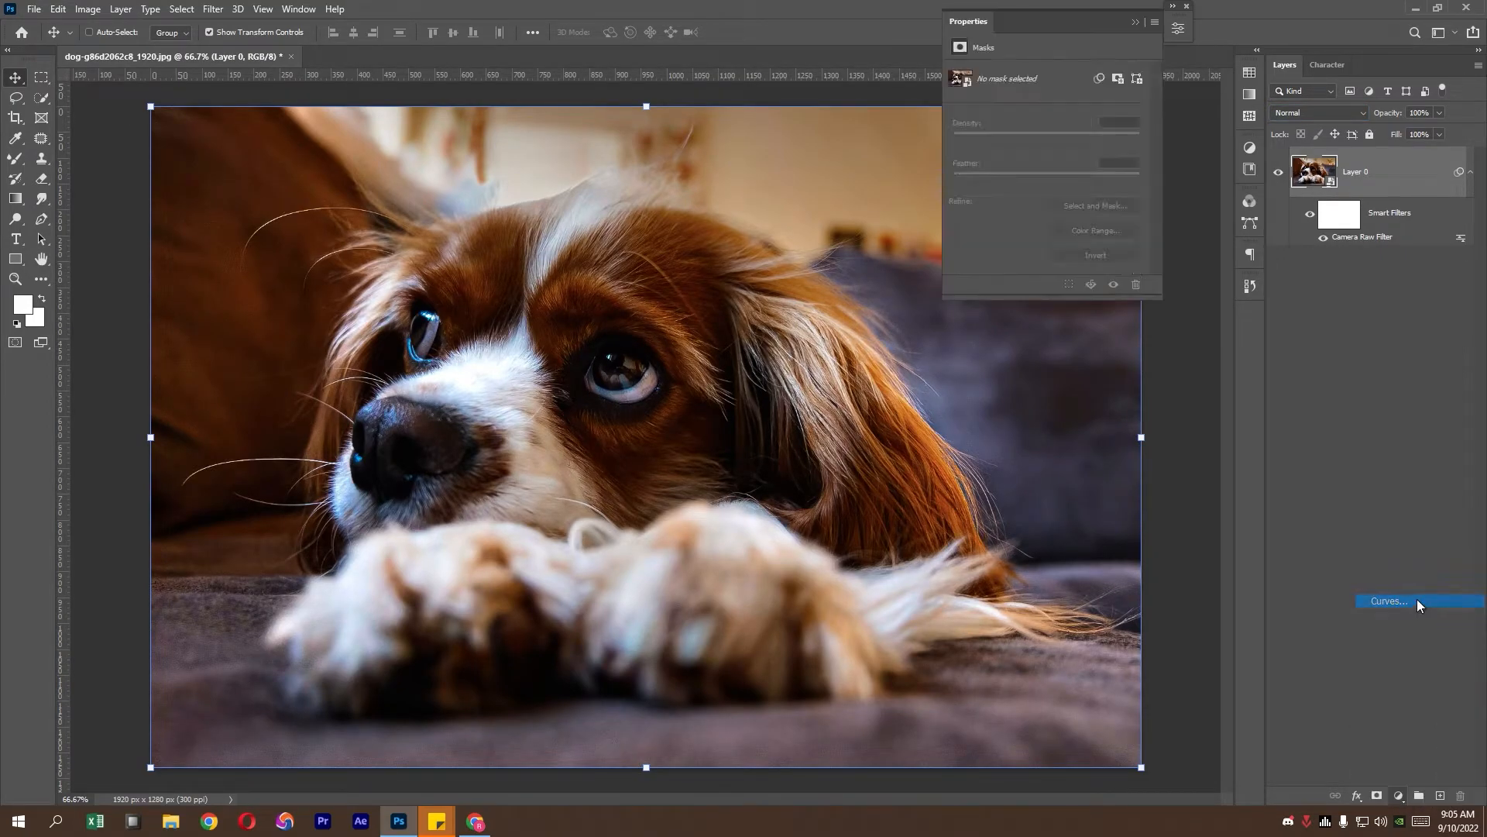
left_click_drag(1100, 25, 1196, 325)
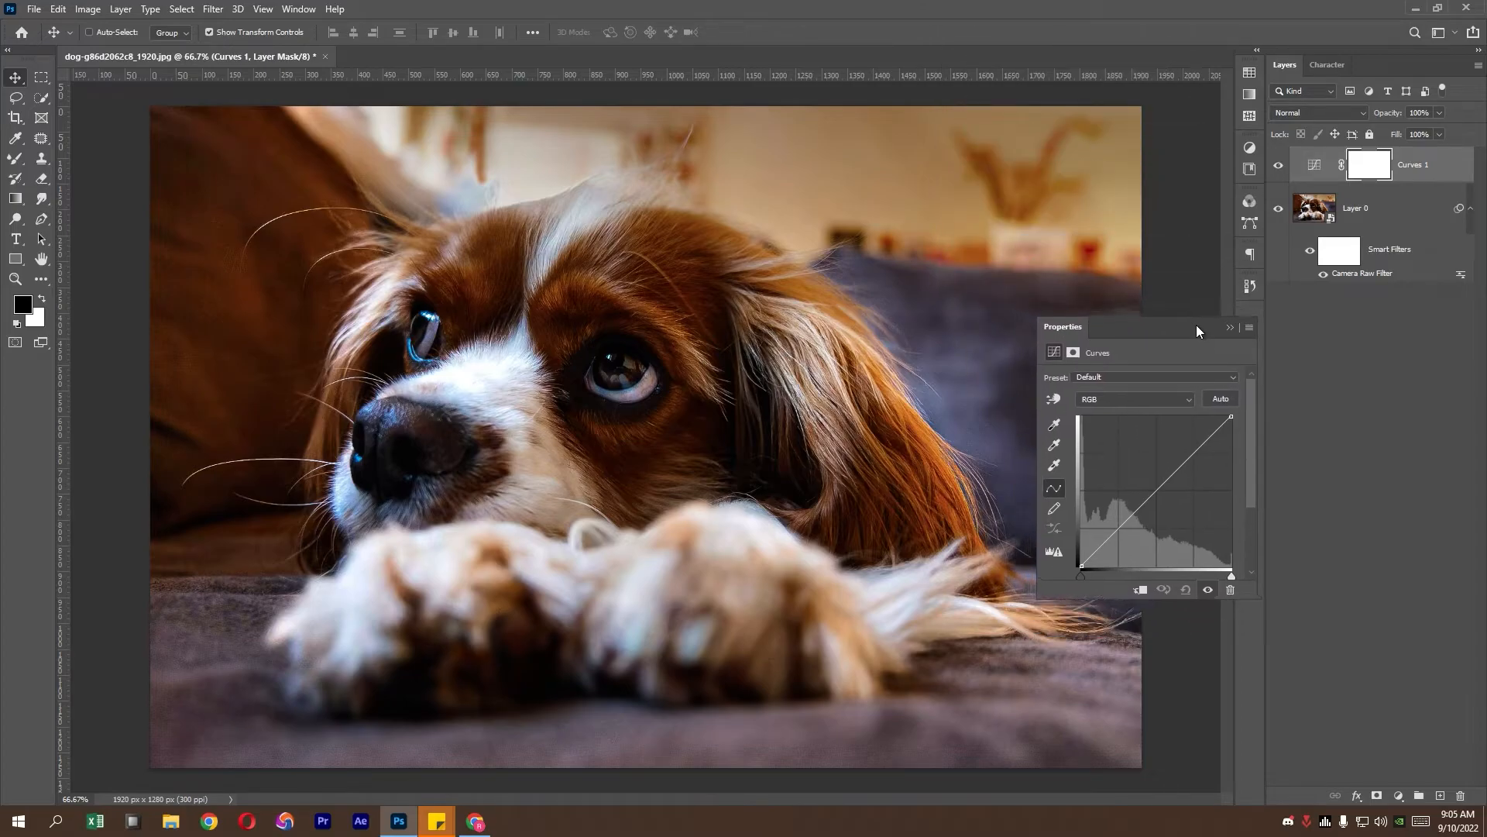
left_click(1133, 399)
left_click(1131, 421)
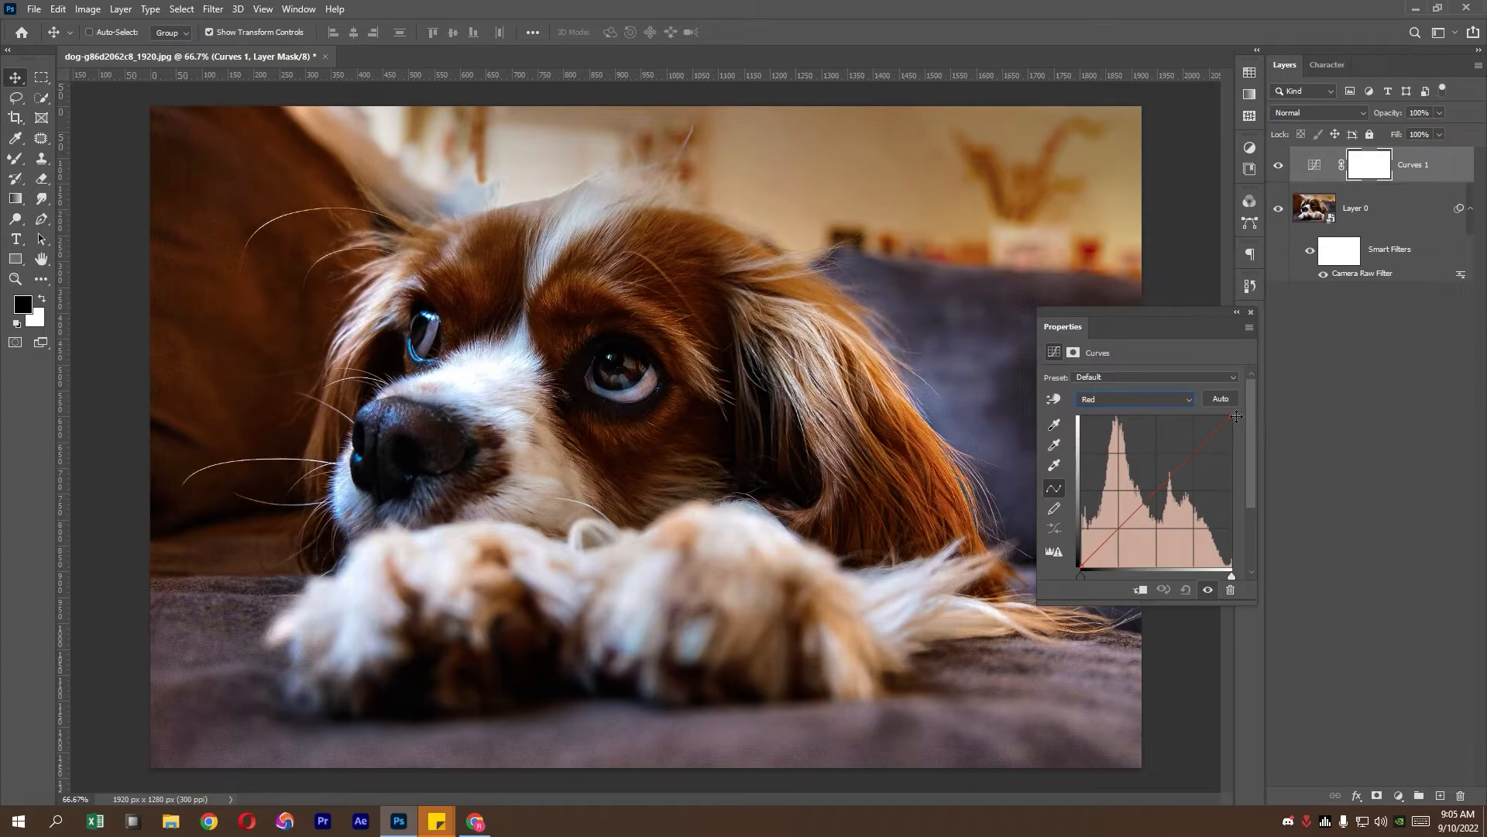
left_click(1155, 490)
left_click_drag(1082, 556, 1087, 571)
- Lower the white point of the Green channel curve slightly and shift its black point inward
left_click(1135, 399)
left_click(1131, 436)
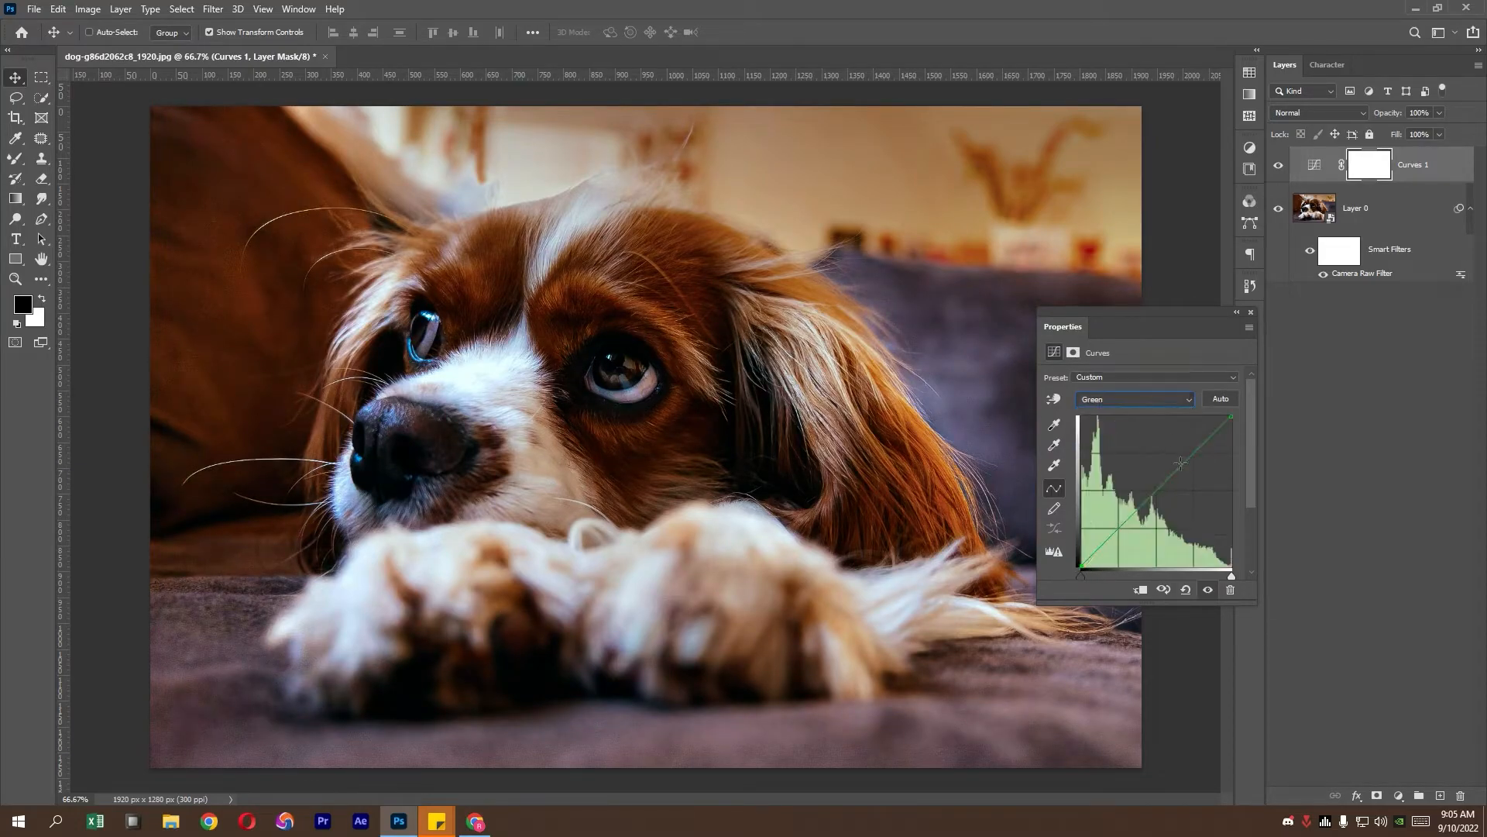
left_click_drag(1230, 419, 1240, 430)
left_click_drag(1081, 565, 1087, 566)
left_click(1177, 399)
left_click(1127, 439)
- Shift the Blue channel curve's black point inward, and compare the image with and without the Curves adjustment
left_click(1135, 399)
left_click(1122, 448)
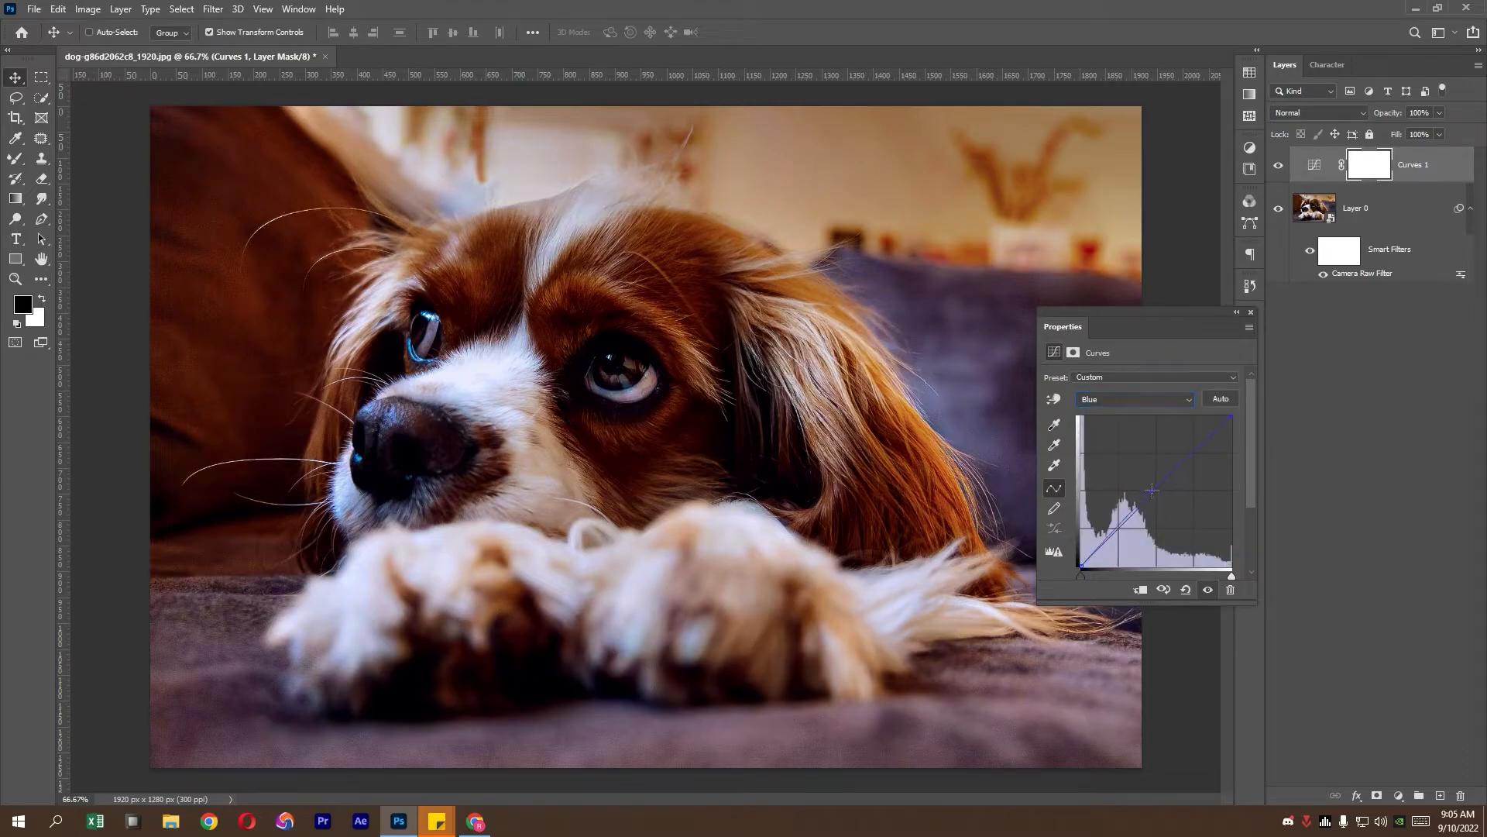
left_click_drag(1082, 566, 1098, 618)
left_click(1209, 591)
left_click(1208, 591)
- Shape the RGB curve by lifting the black point slightly, pulling the midtones down and moving the white point inward for more contrast
left_click(1134, 399)
left_click(1140, 411)
left_click(1144, 506)
left_click_drag(1085, 564, 1082, 560)
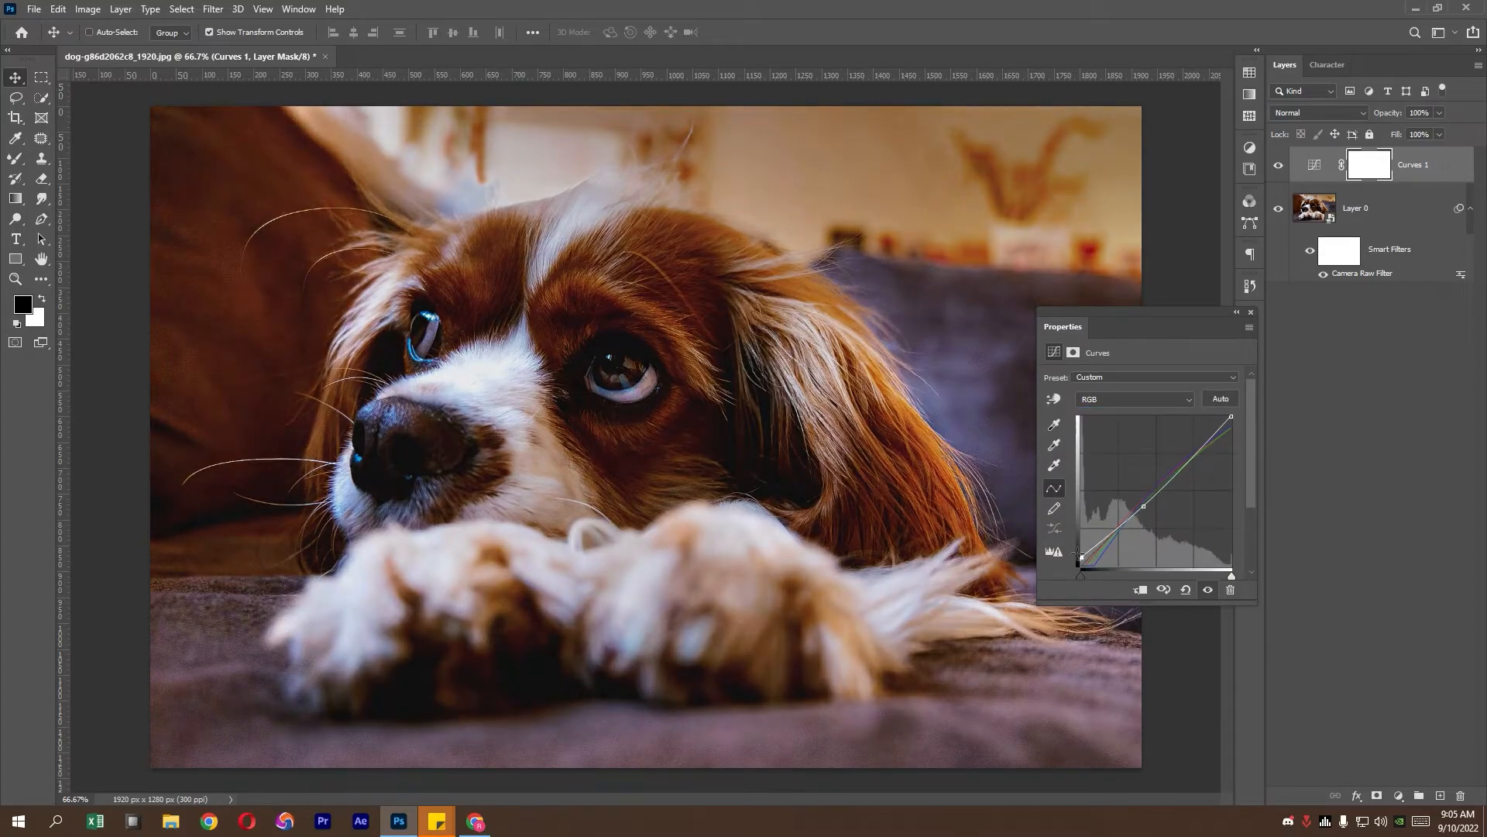
left_click_drag(1144, 507, 1145, 524)
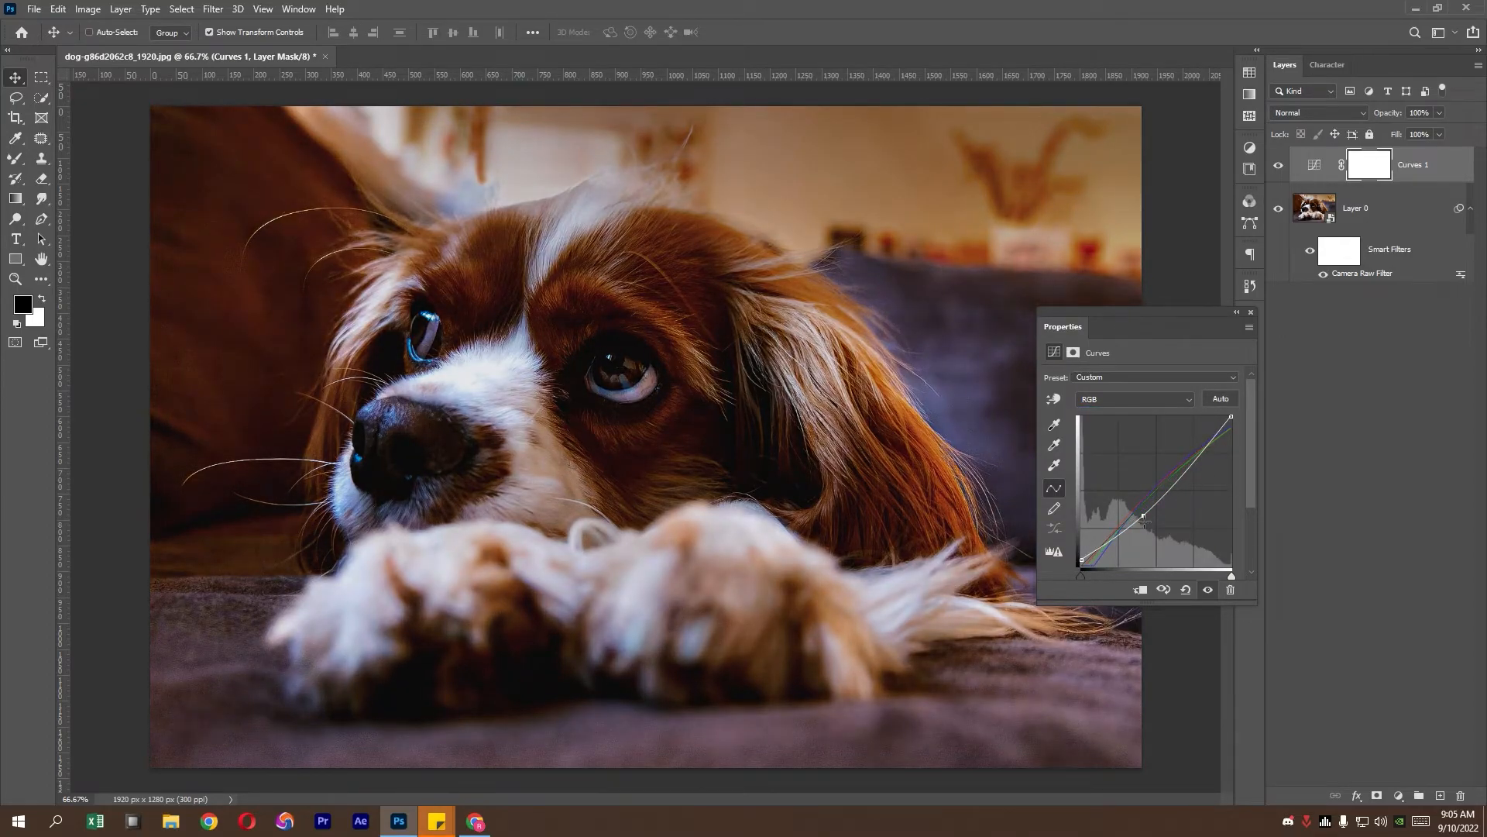
left_click_drag(1232, 418, 1217, 416)
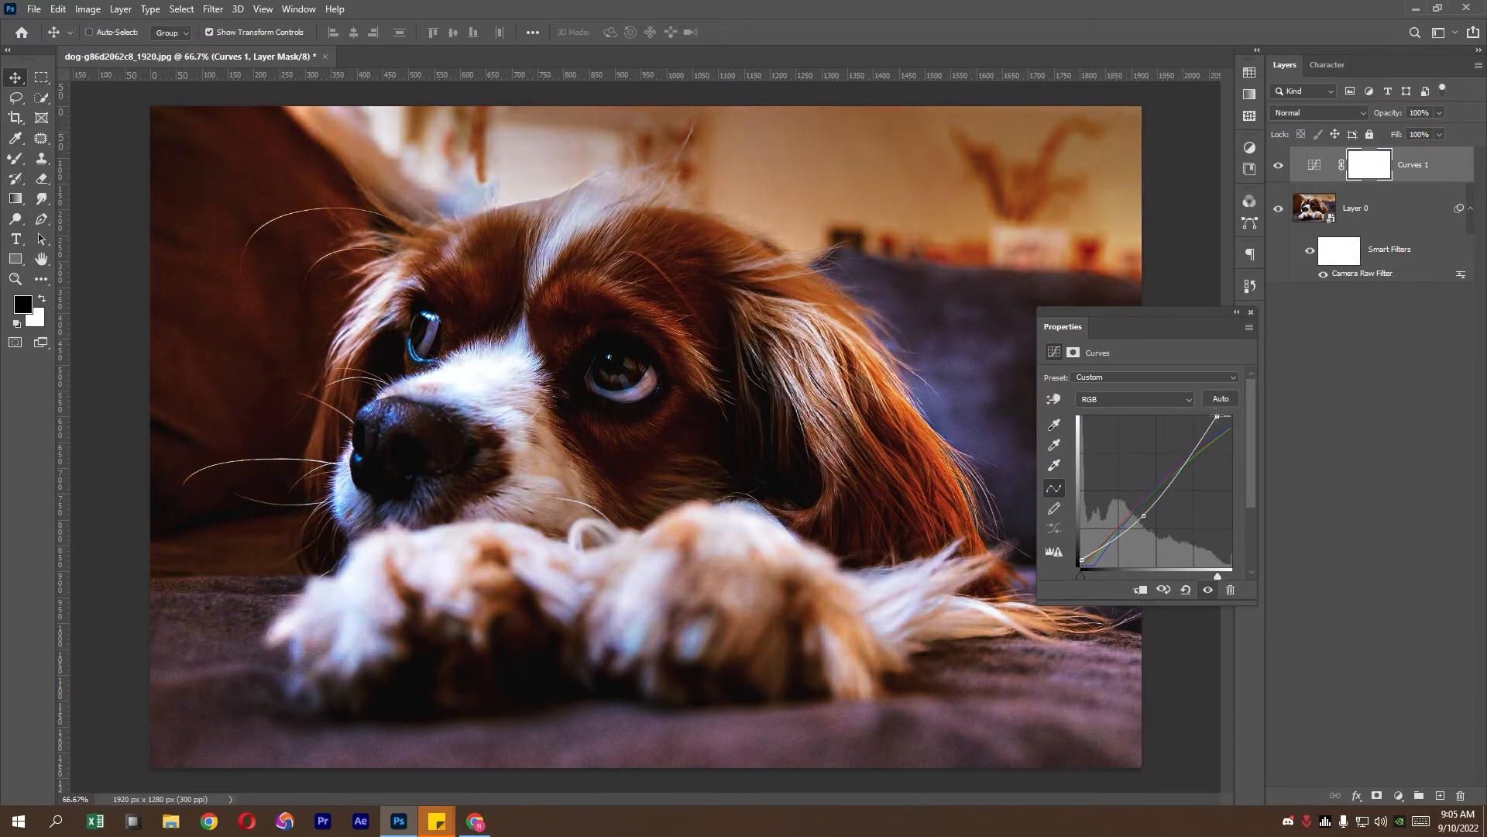
left_click_drag(1148, 517, 1140, 521)
left_click_drag(1081, 559, 1073, 562)
left_click_drag(1216, 420, 1220, 418)
- Raise the Red channel curve's white point back to the maximum and fine-tune its black point
left_click(1135, 399)
left_click(1134, 418)
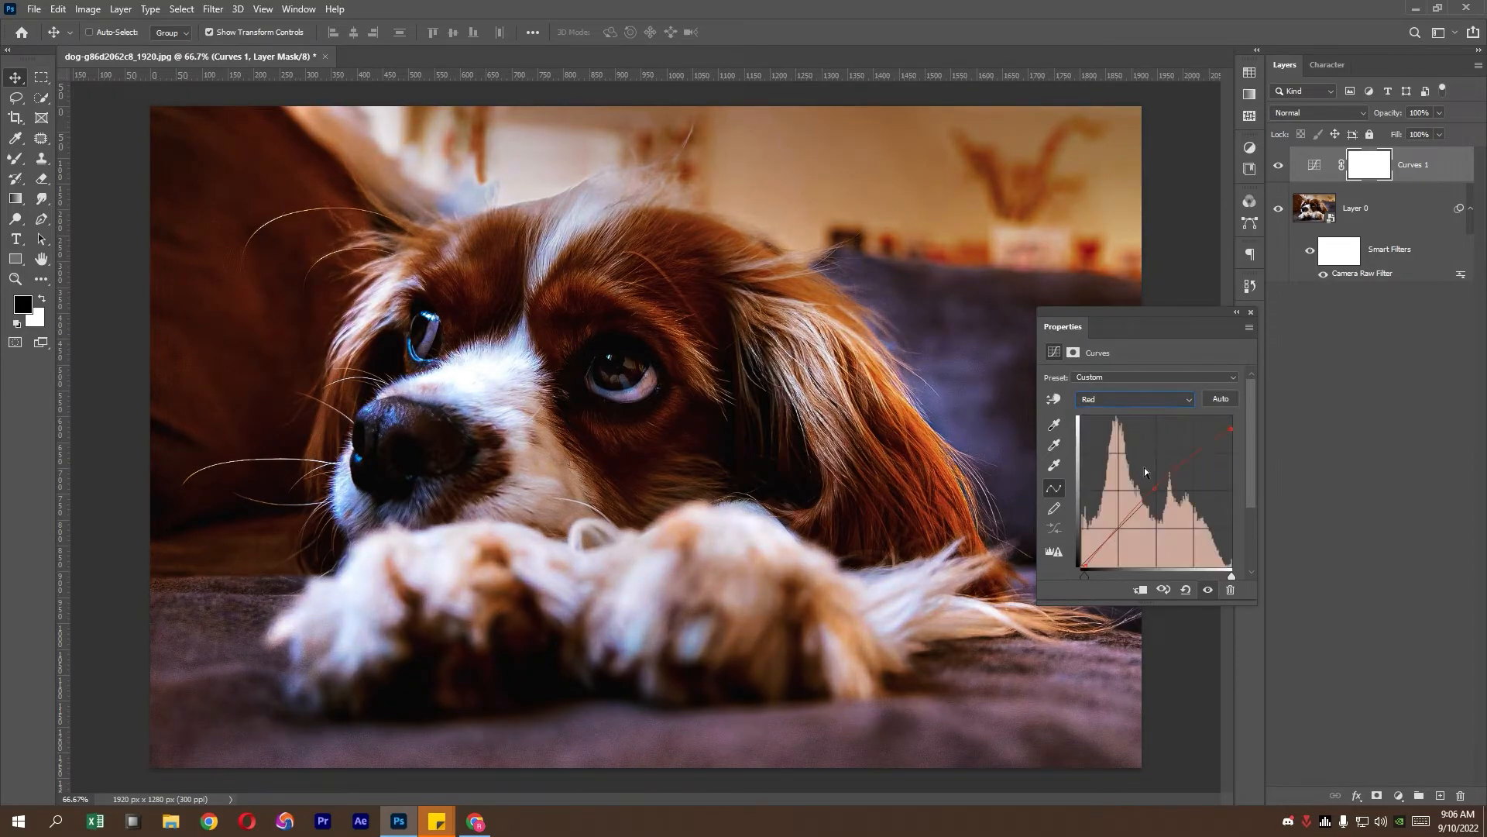
left_click_drag(1237, 432, 1243, 404)
mouse_move(1085, 566)
left_mouse_down()
mouse_move(1098, 566)
mouse_move(1083, 570)
left_mouse_up()
- Raise the Green channel curve's white point close to the maximum, undoing a trial shift of its black point
left_click(1100, 399)
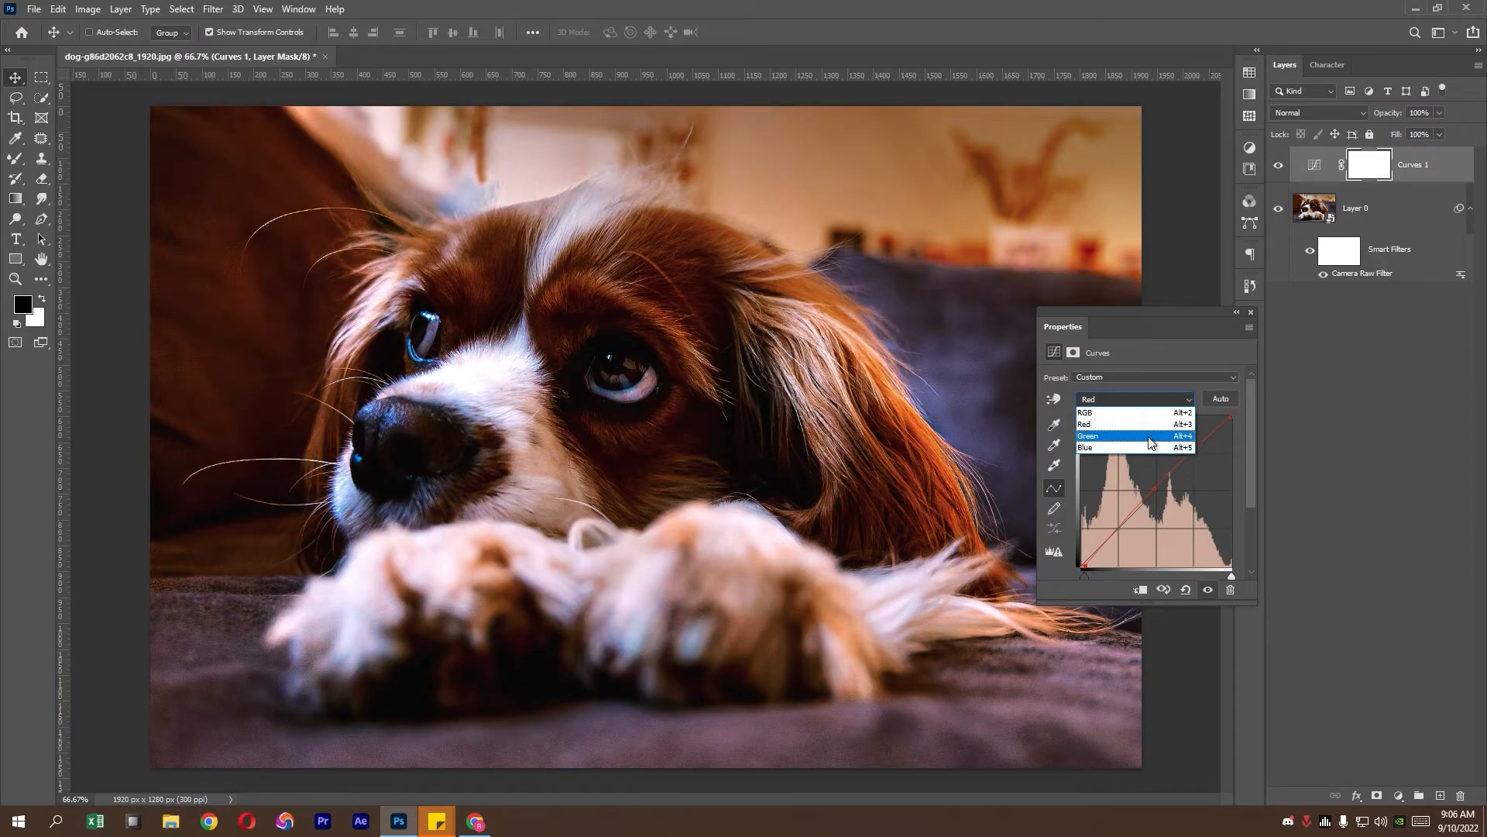
left_click(1100, 413)
left_click_drag(1087, 570, 1090, 574)
key("ctrl+z")
left_click_drag(1231, 425, 1250, 414)
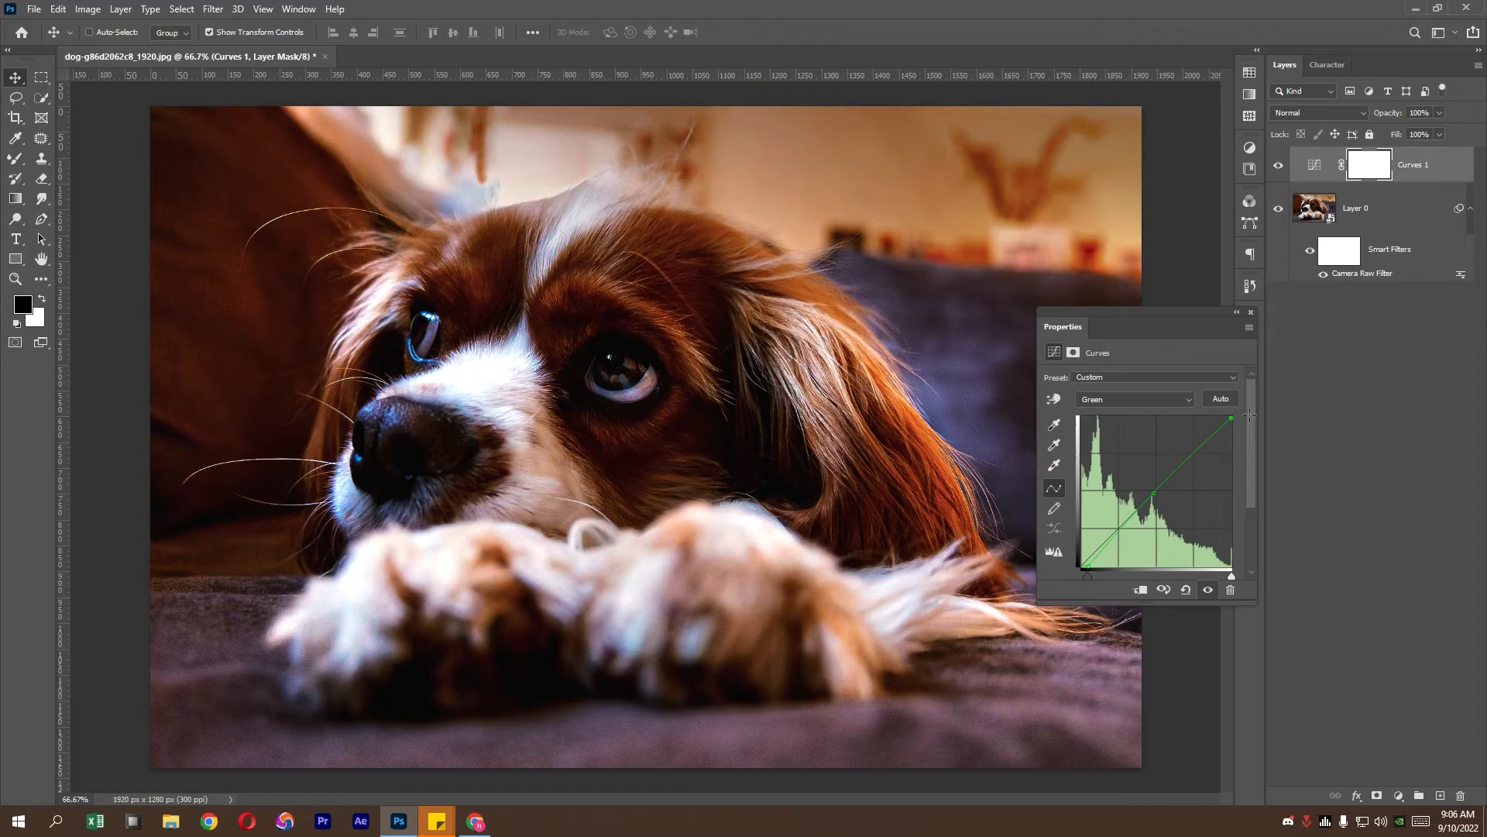
- Collapse the Curves properties and compare the whole image with the Curves 1 layer hidden and shown
double_click(1232, 325)
left_click(1278, 164)
left_click(1278, 164)
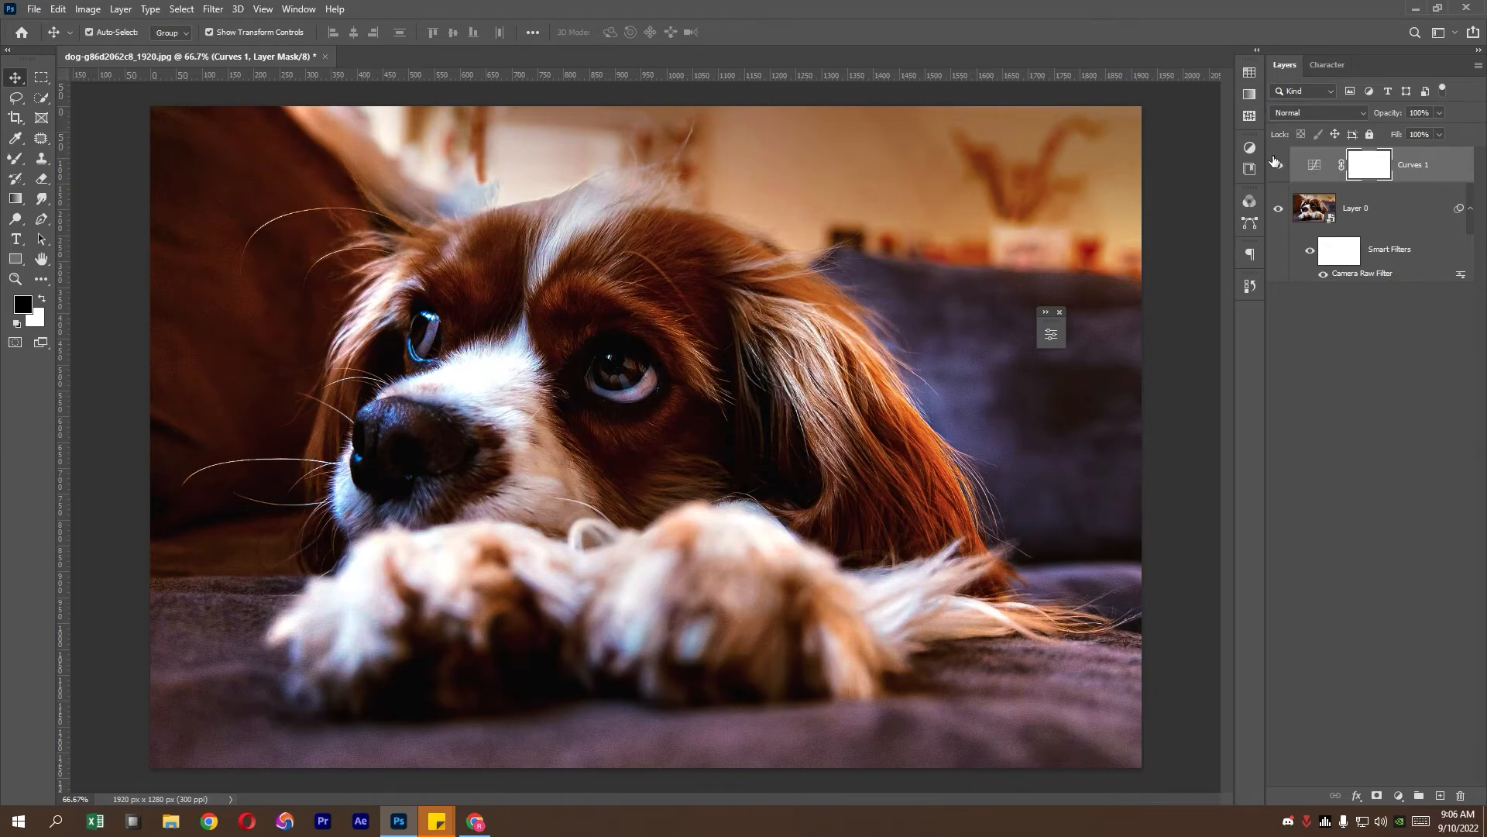
key("ctrl+minus")
left_click(1279, 166)
left_click(1279, 166)
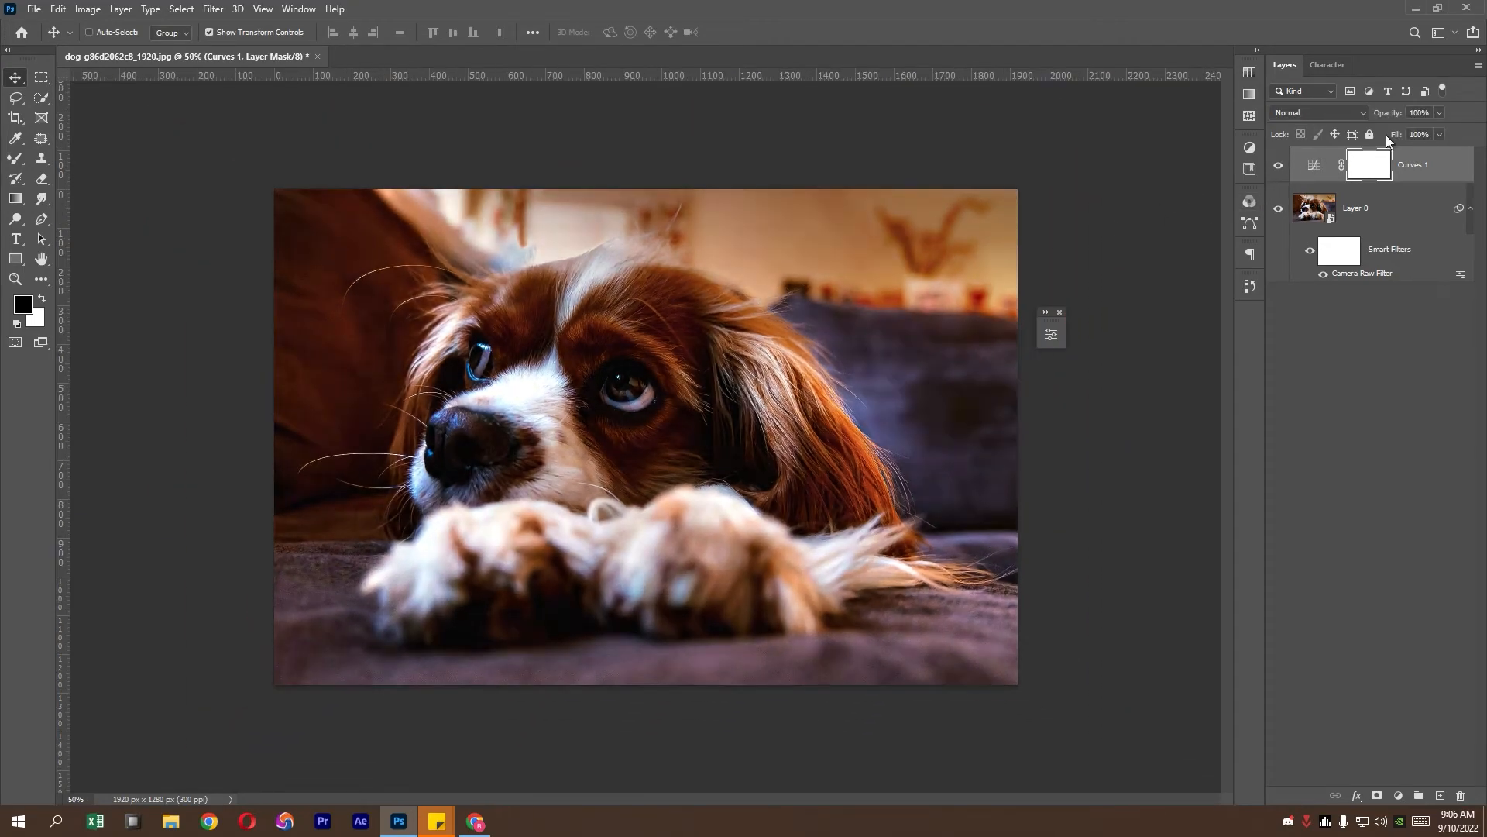
- Try the Curves 1 layer at 41% opacity and return it to 100%
left_click(1439, 112)
left_click_drag(1442, 130, 1398, 133)
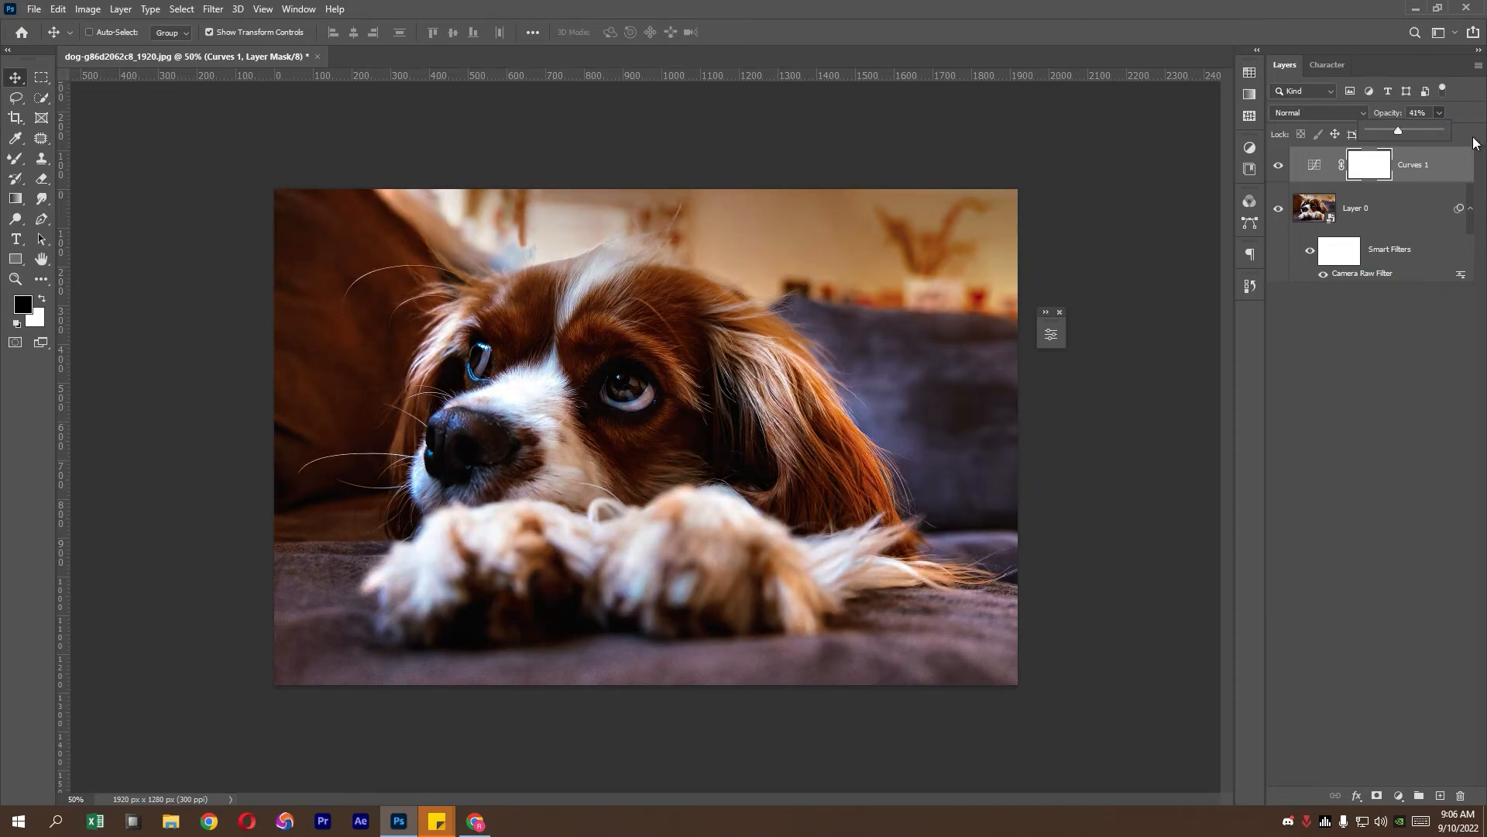
left_click(1440, 130)
left_click(1439, 113)
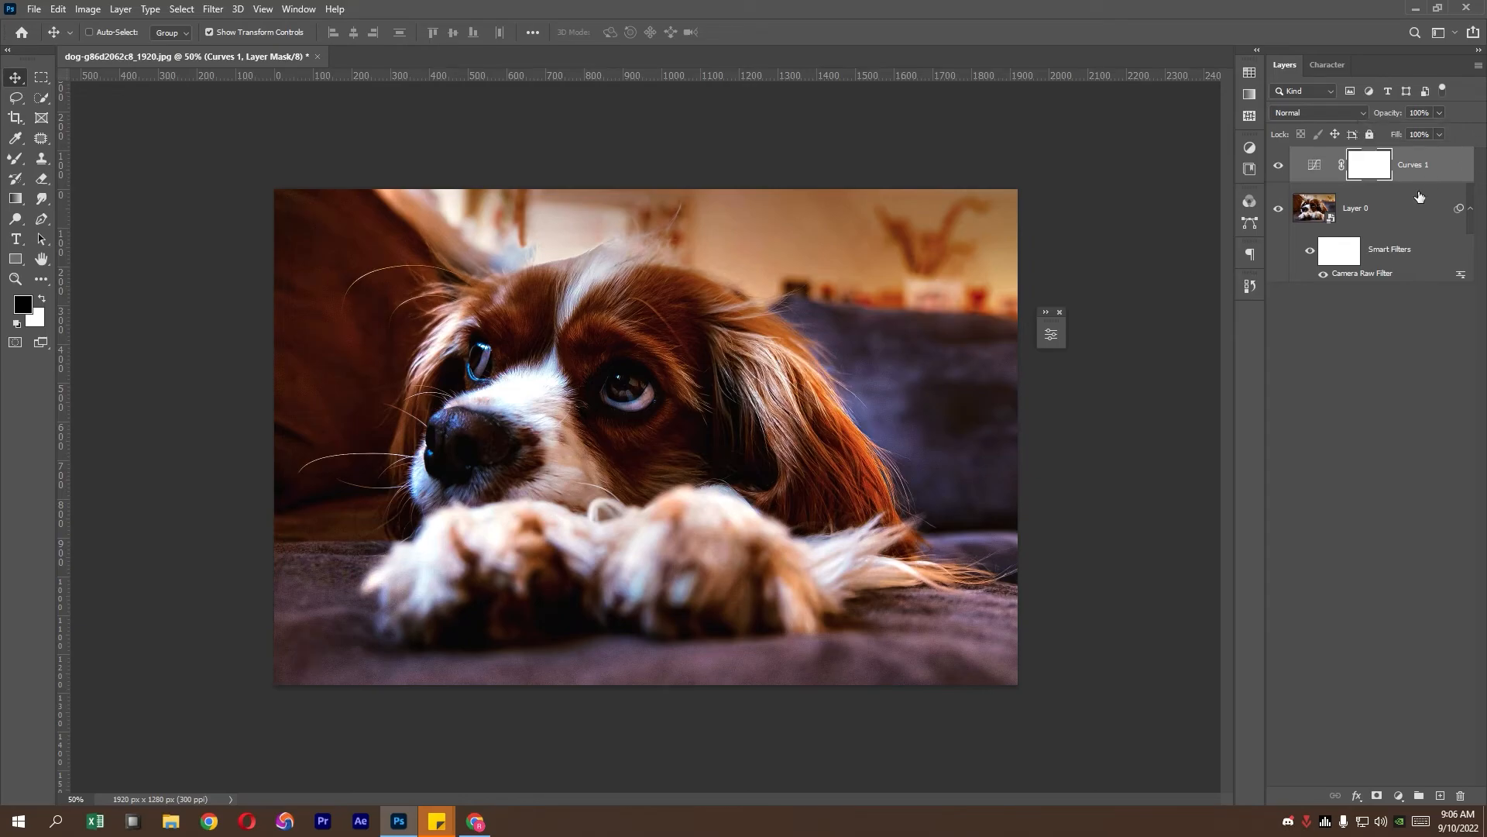
- Select the Layer 0 smart object beneath the Curves adjustment
left_click(1411, 217)
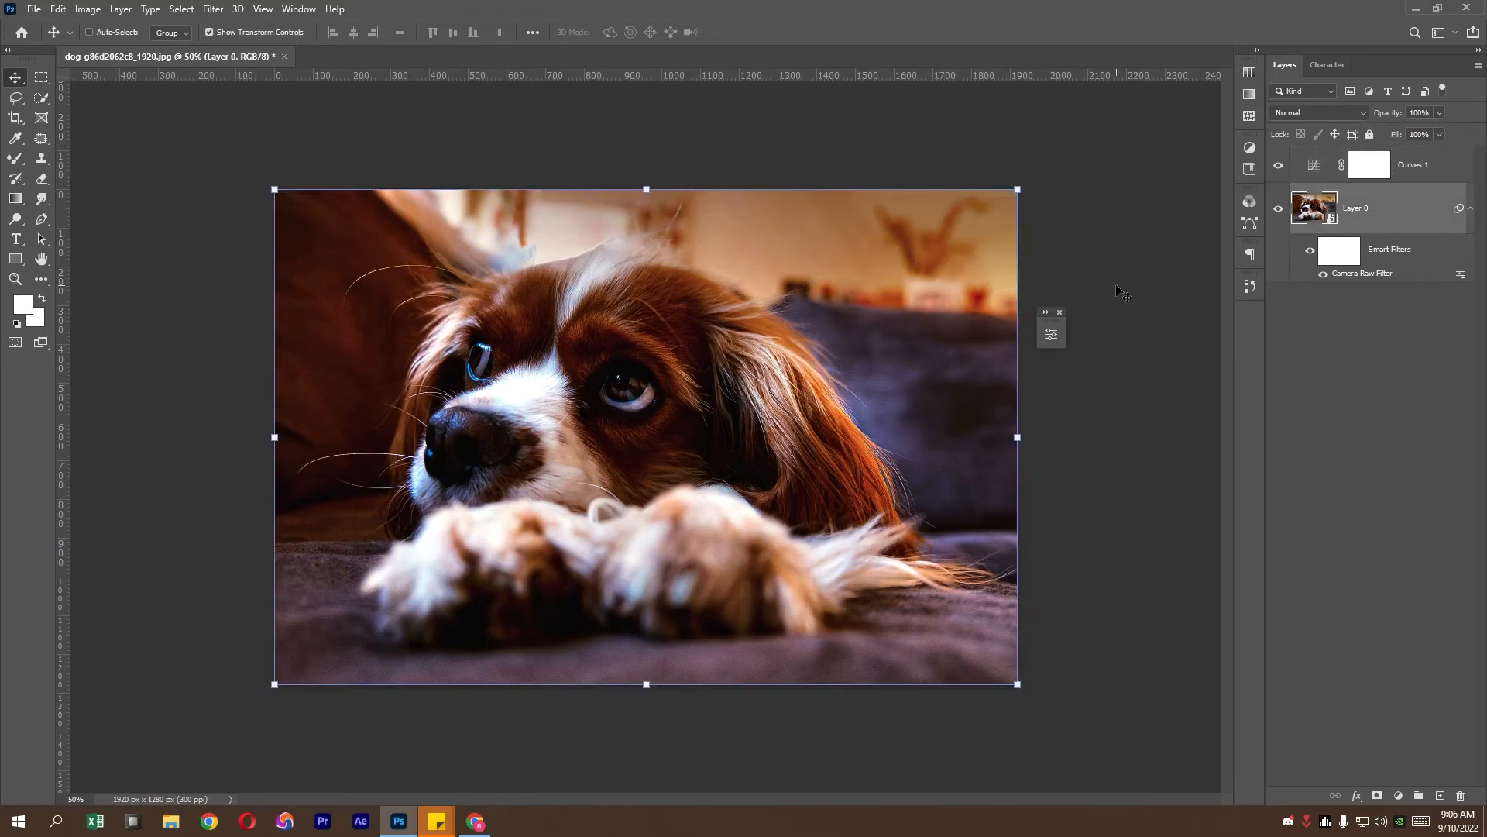
key("ctrl+plus")
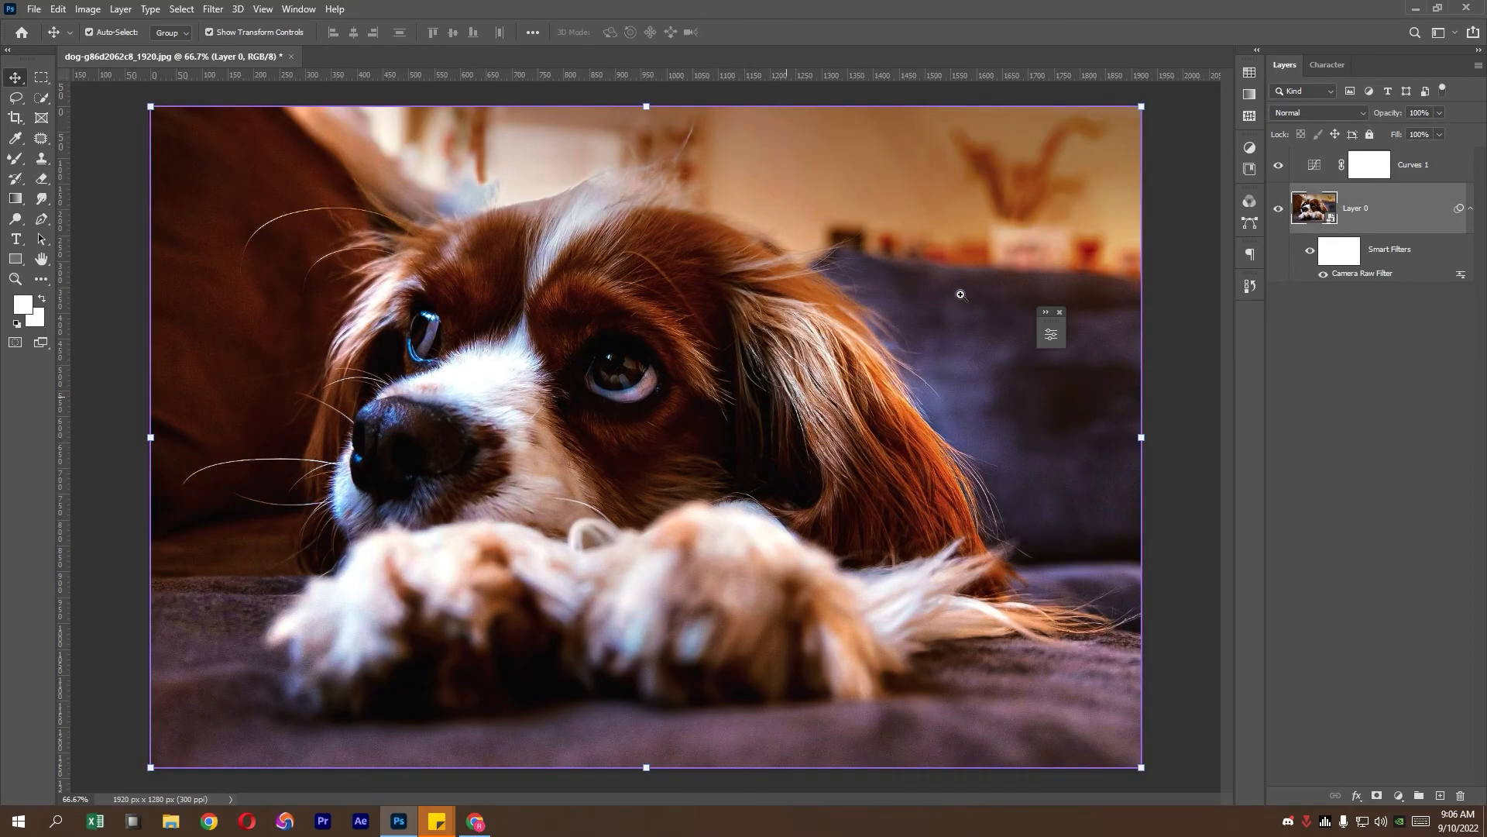